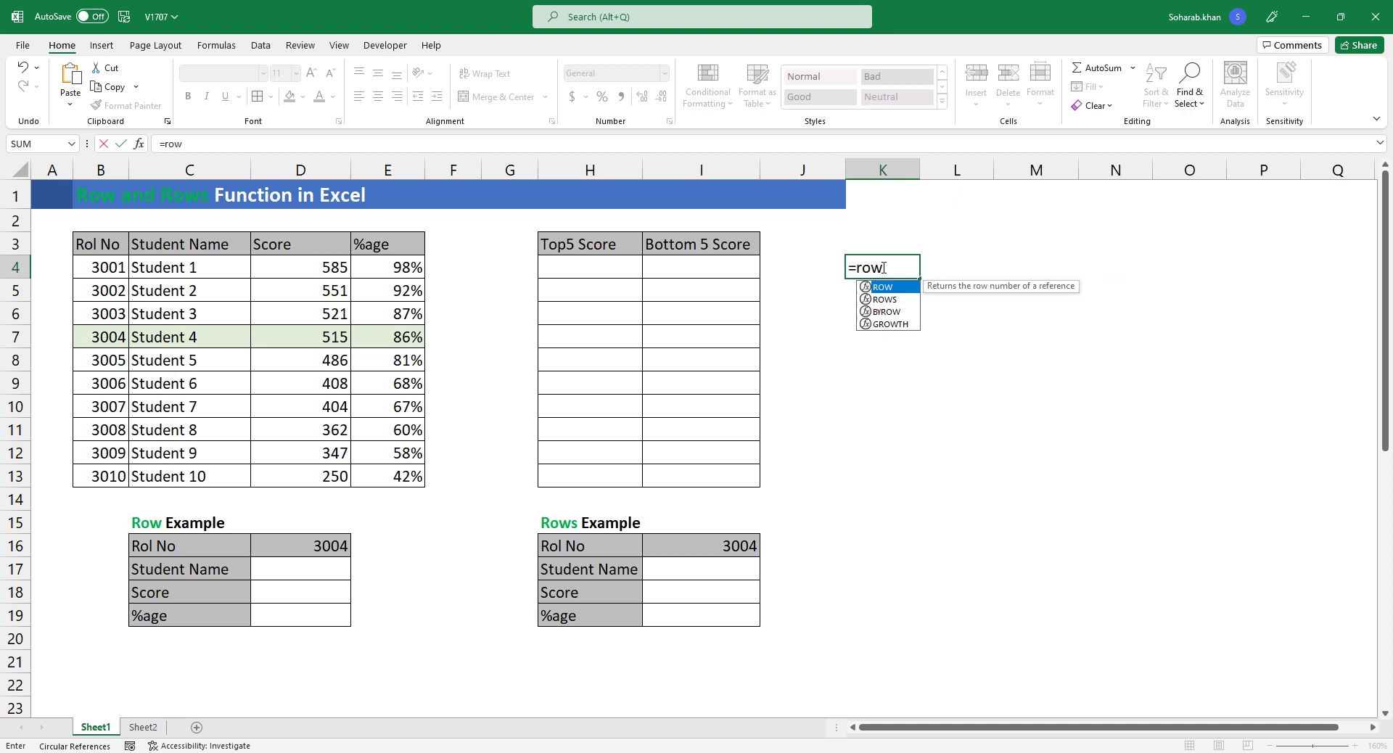
Step: Enter the formula =ROW(A2) in cell K4
{"action": "key", "text": "Tab"}
{"action": "type", "text": "a2)"}
{"action": "key", "text": "Return"}
Step: Change the reference in K4's ROW formula to A10 so it reads =ROW(A10)
{"action": "key", "text": "Up"}
{"action": "key", "text": "F2"}
{"action": "key", "text": "BackSpace"}
{"action": "key", "text": "BackSpace"}
{"action": "type", "text": "10"}
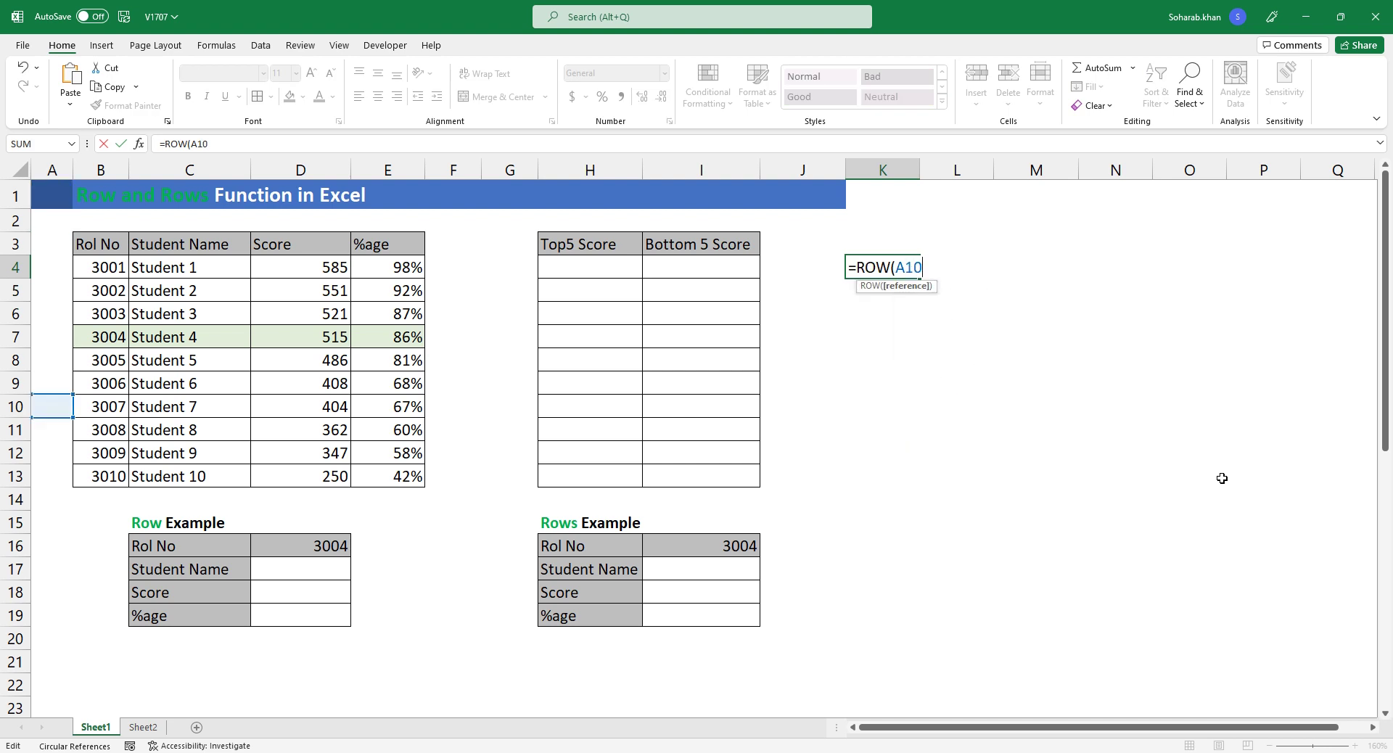
{"action": "type", "text": ")"}
{"action": "key", "text": "Return"}
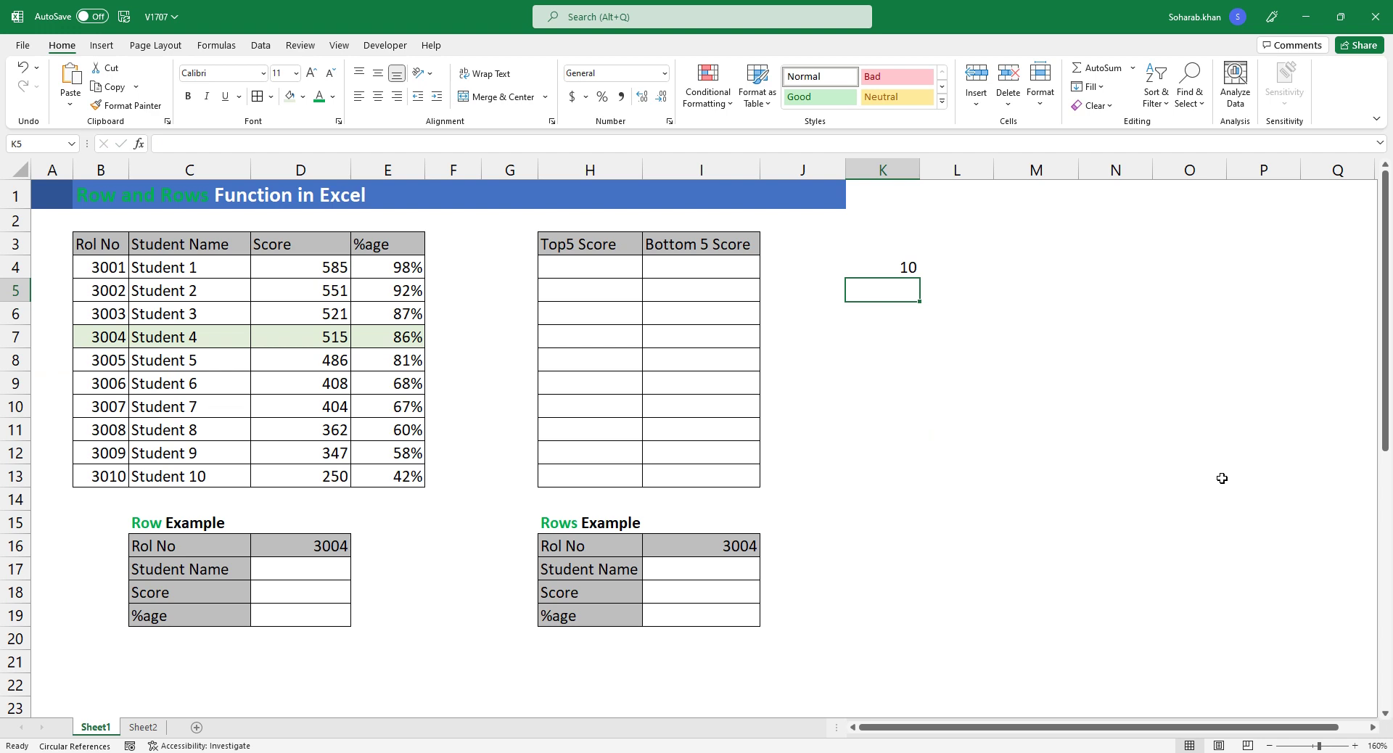
Step: Enter the formula =ROWS(M5:M7) in cell K5
{"action": "type", "text": "=row"}
{"action": "key", "text": "Down"}
{"action": "key", "text": "Tab"}
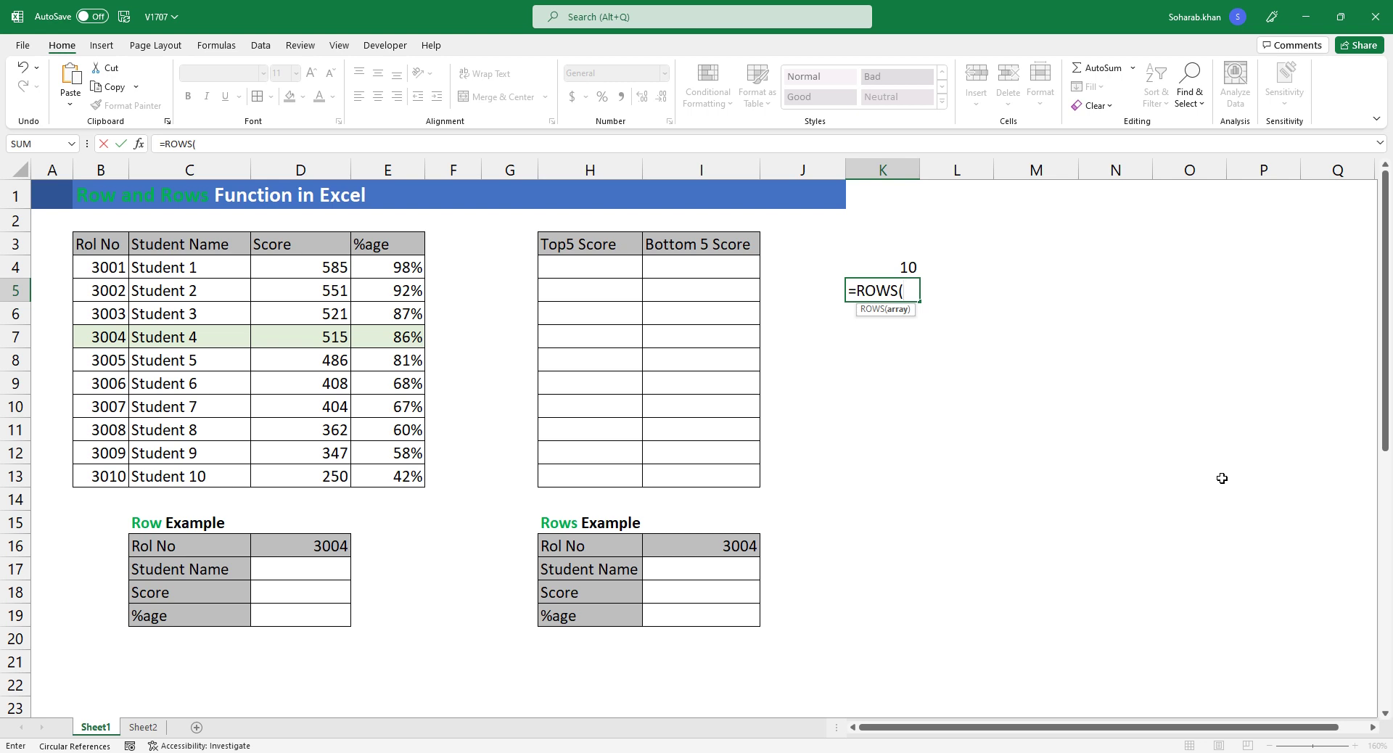
{"action": "key", "text": "BackSpace"}
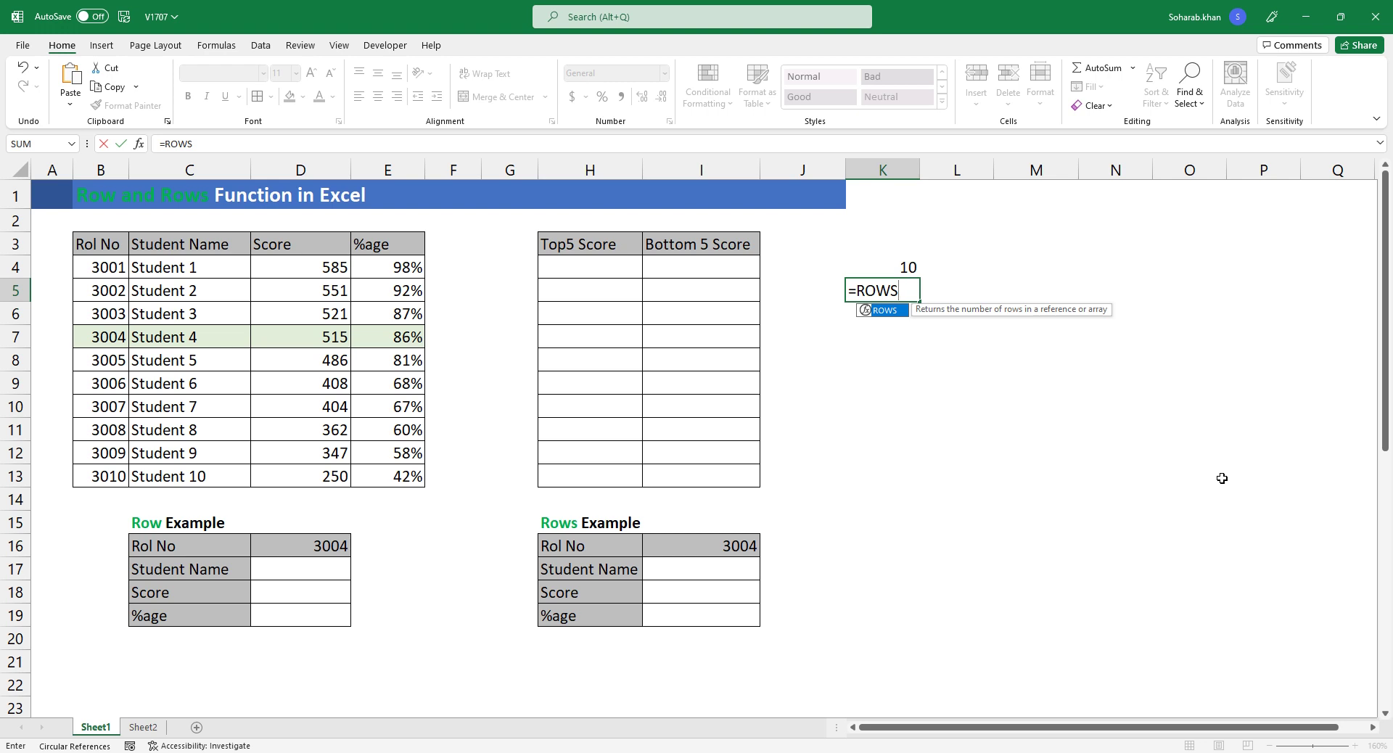
{"action": "type", "text": "("}
{"action": "left_click_drag", "start_coordinate": [1014, 287], "coordinate": [1013, 338]}
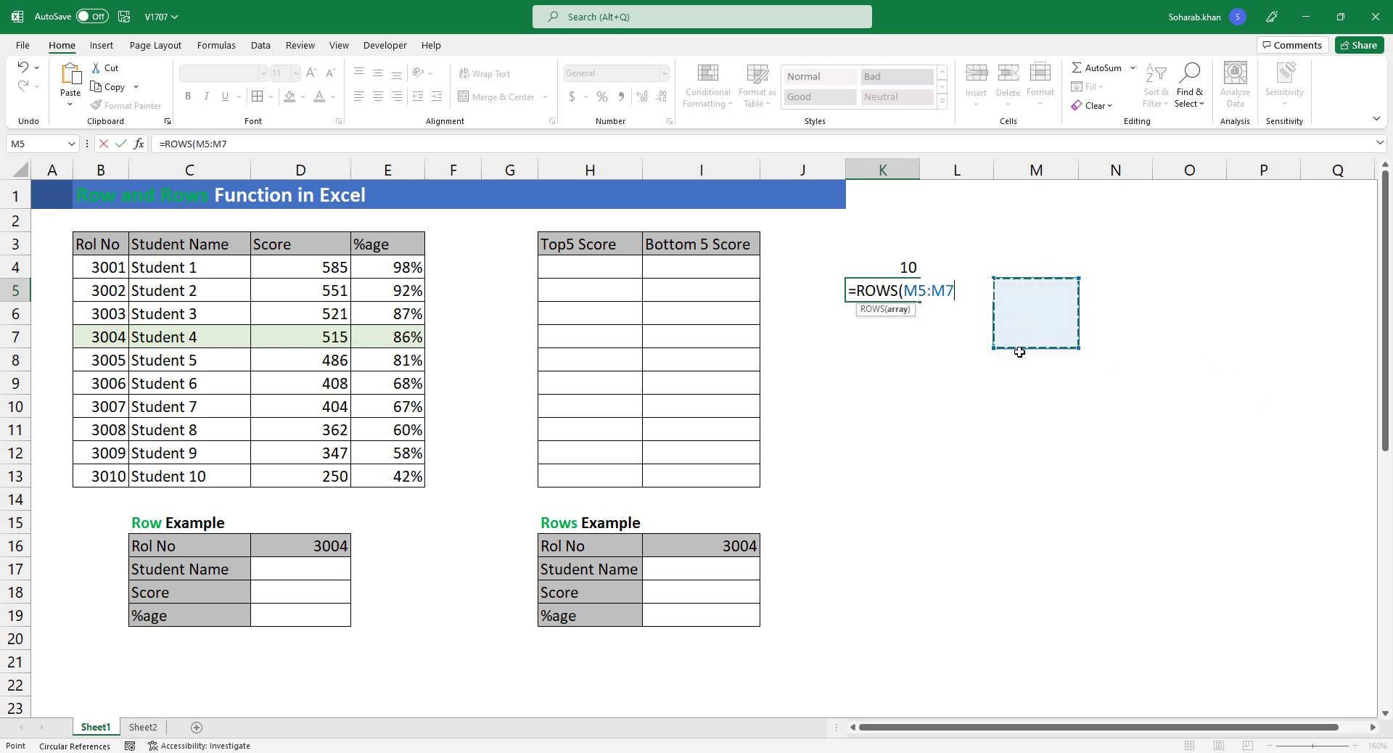
{"action": "type", "text": ")"}
{"action": "key", "text": "Return"}
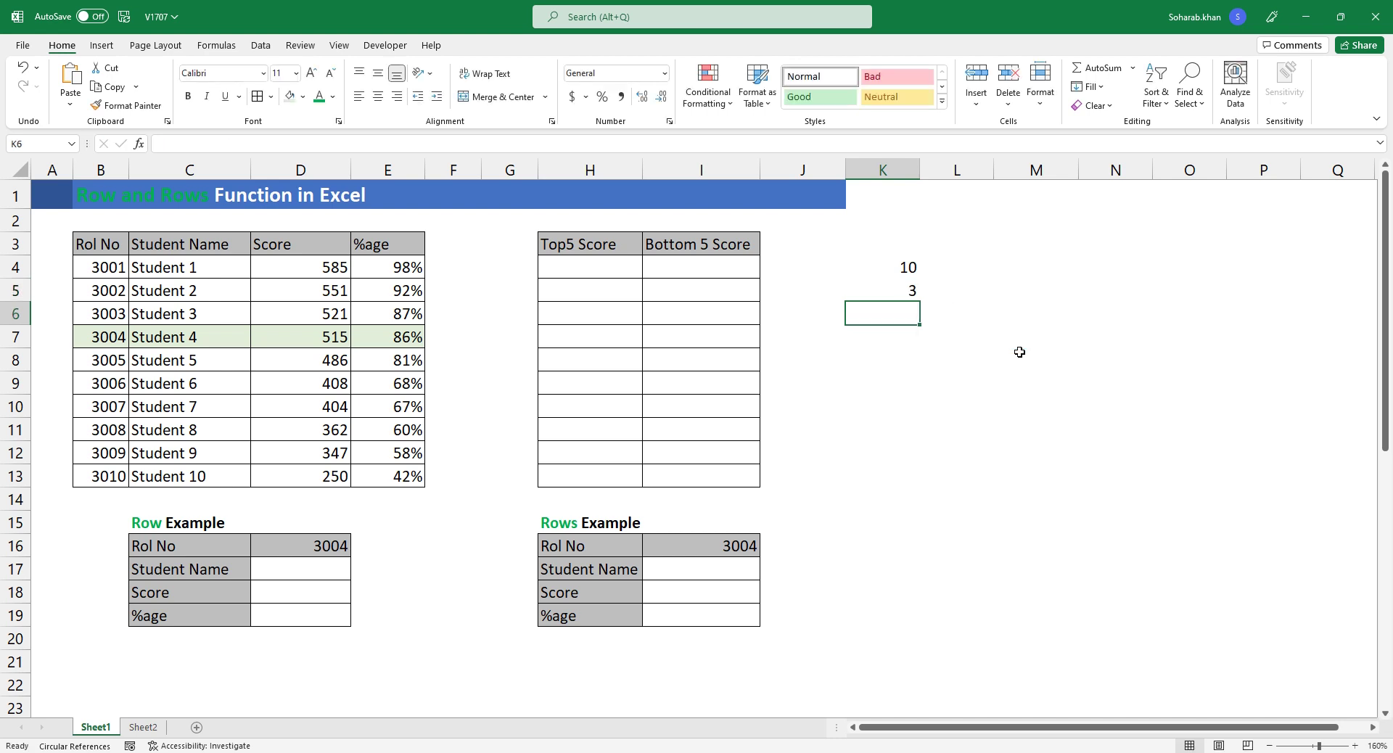
Step: Extend the range of the ROWS formula in K5 to M5:M8
{"action": "key", "text": "Up"}
{"action": "key", "text": "F2"}
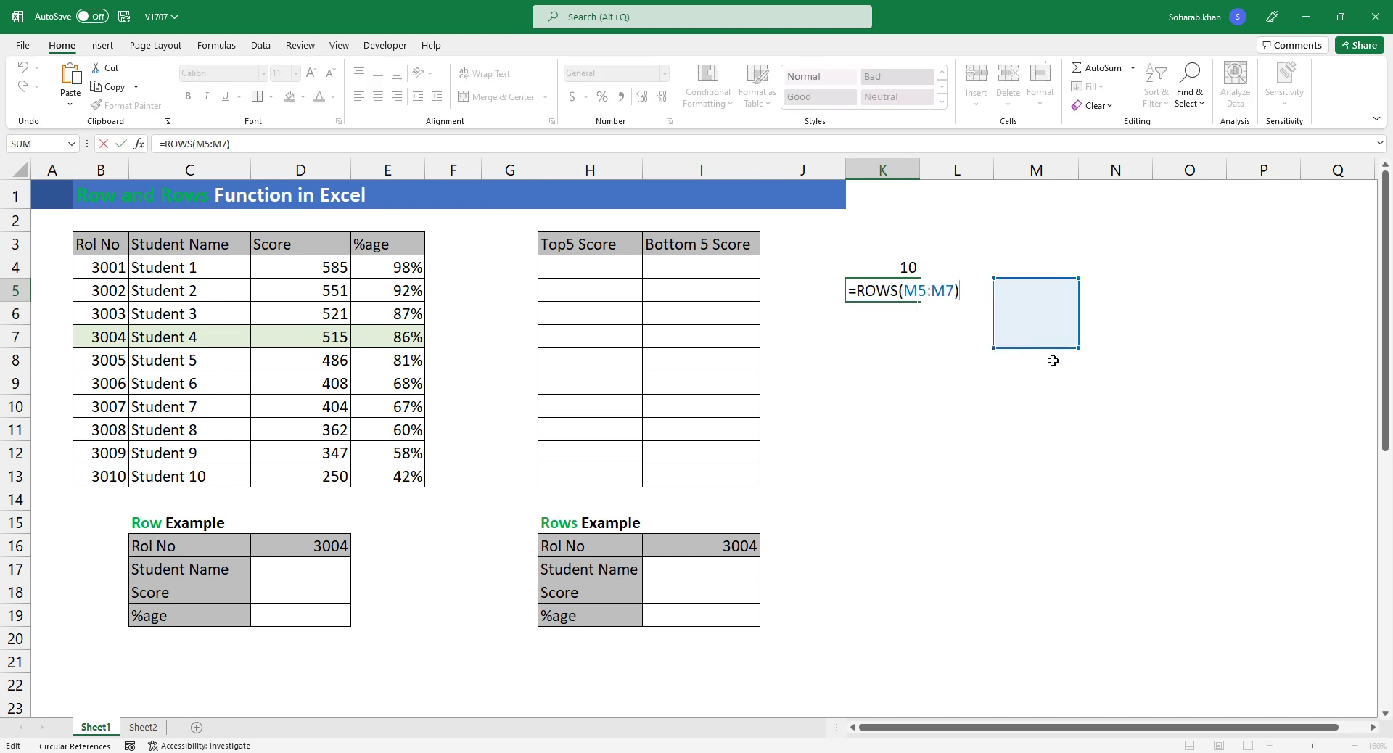
{"action": "left_click_drag", "start_coordinate": [1079, 350], "coordinate": [1082, 365]}
{"action": "key", "text": "Return"}
{"action": "key", "text": "Up"}
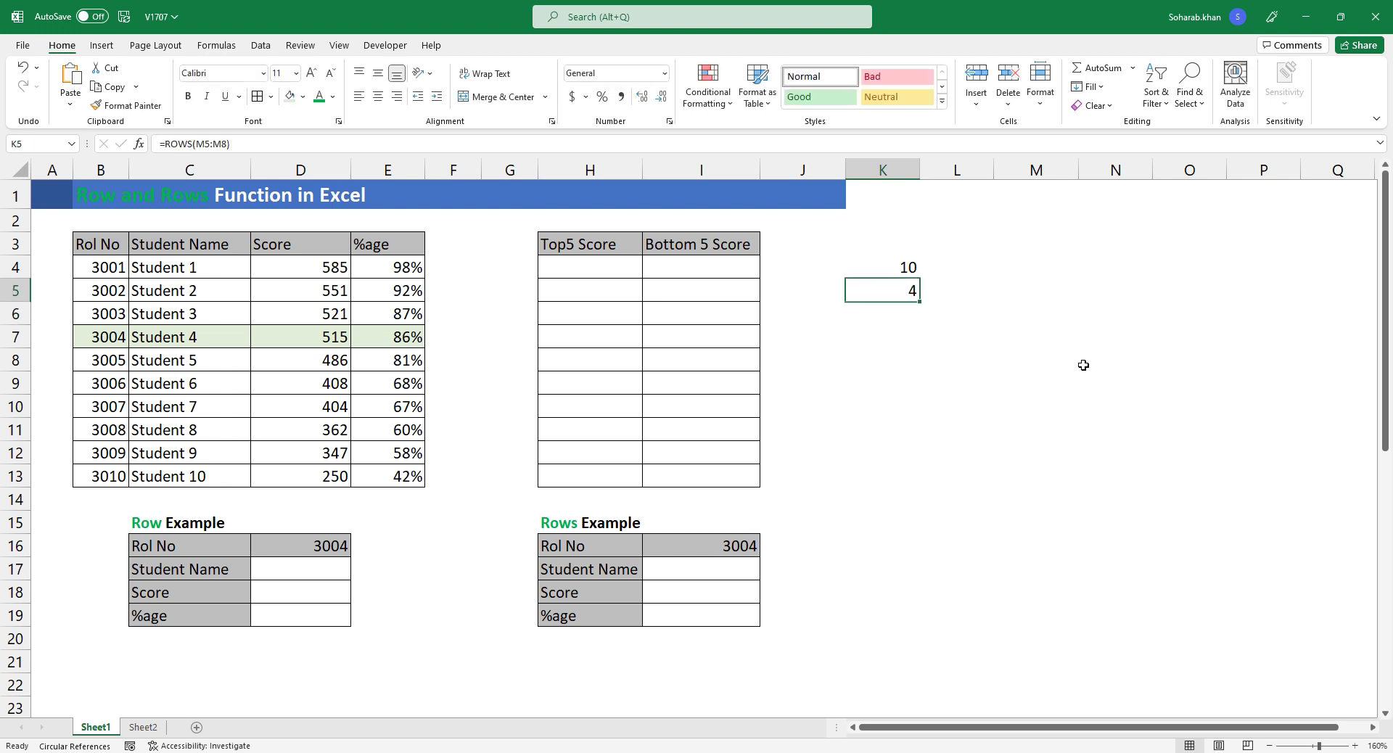
Step: Clear the two test formulas from cells K4:K5
{"action": "key", "text": "Up"}
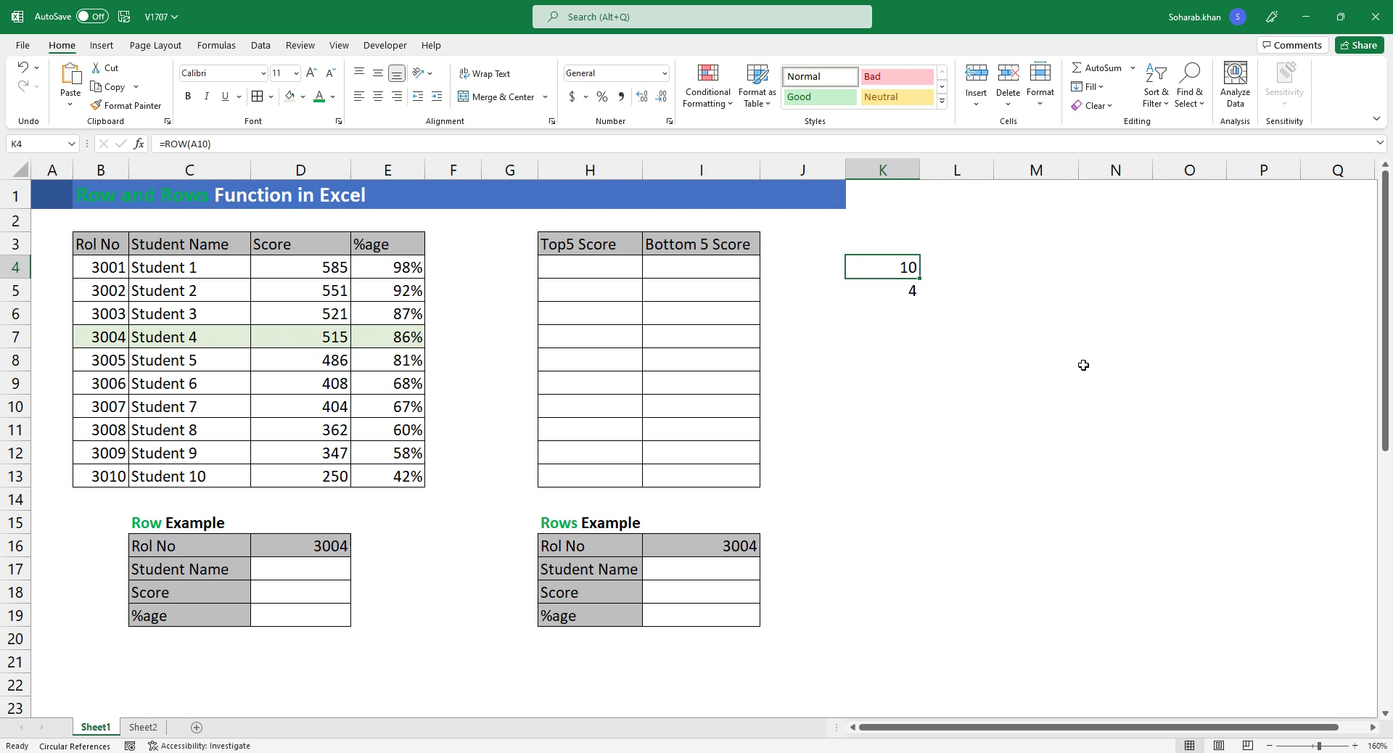
{"action": "key", "text": "shift+Down"}
{"action": "key", "text": "Delete"}
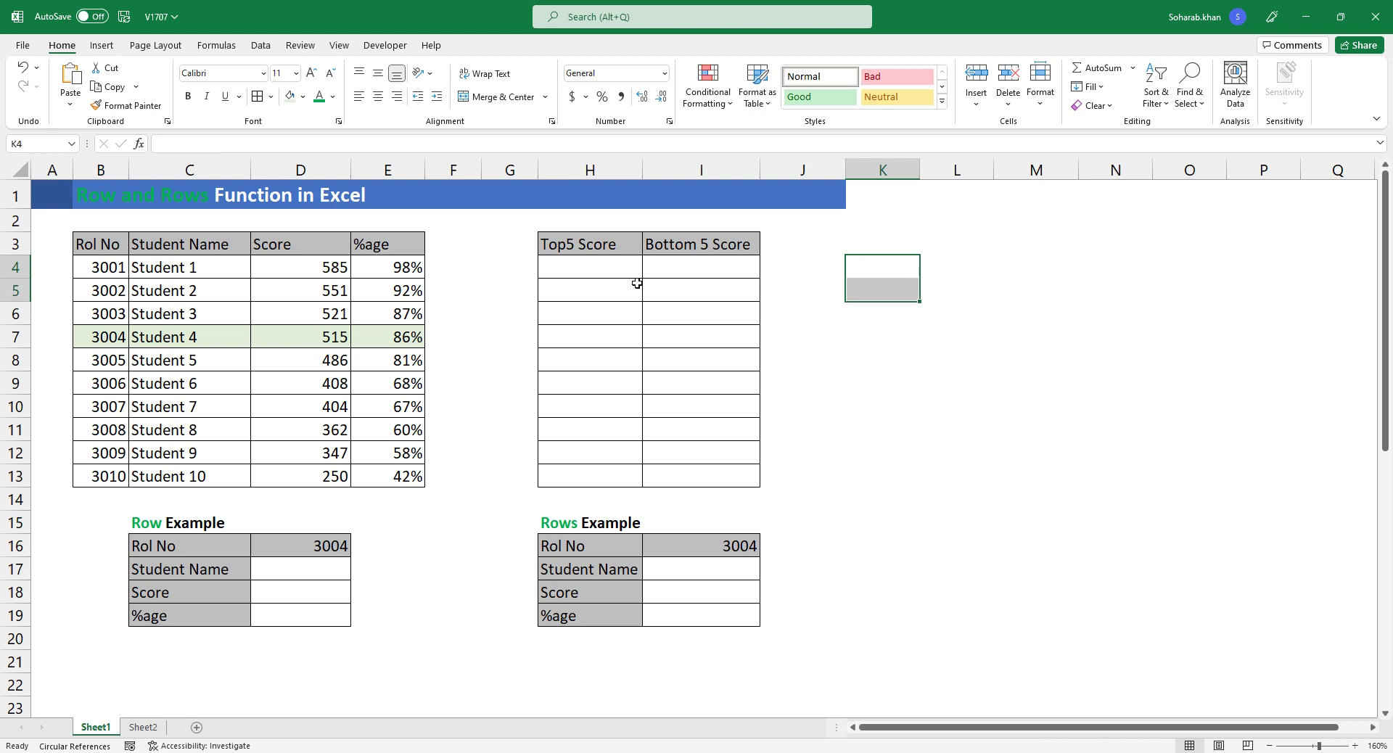
Step: Write =LARGE($D$4:$D$13,ROW(A1)) in H4 under Top5 Score, locking the score range with absolute references
{"action": "left_click", "coordinate": [579, 265]}
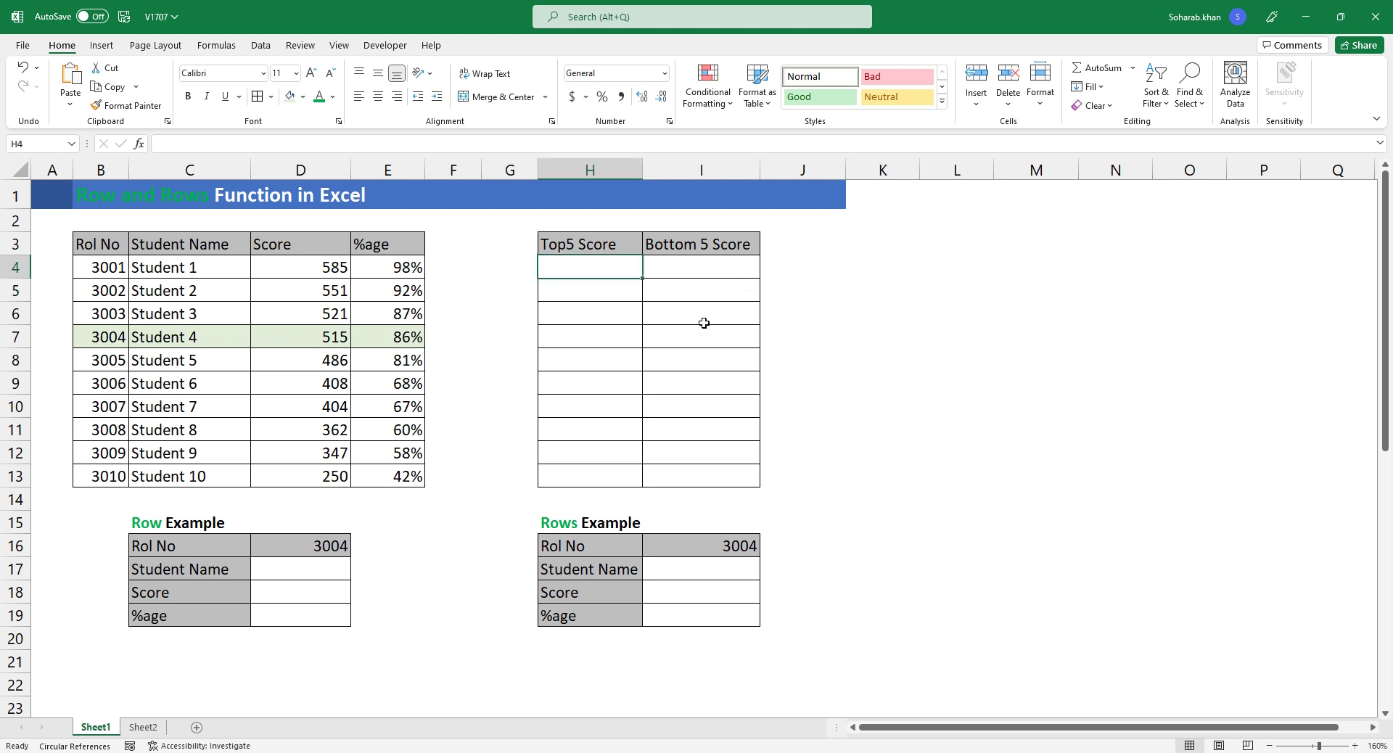
{"action": "type", "text": "="}
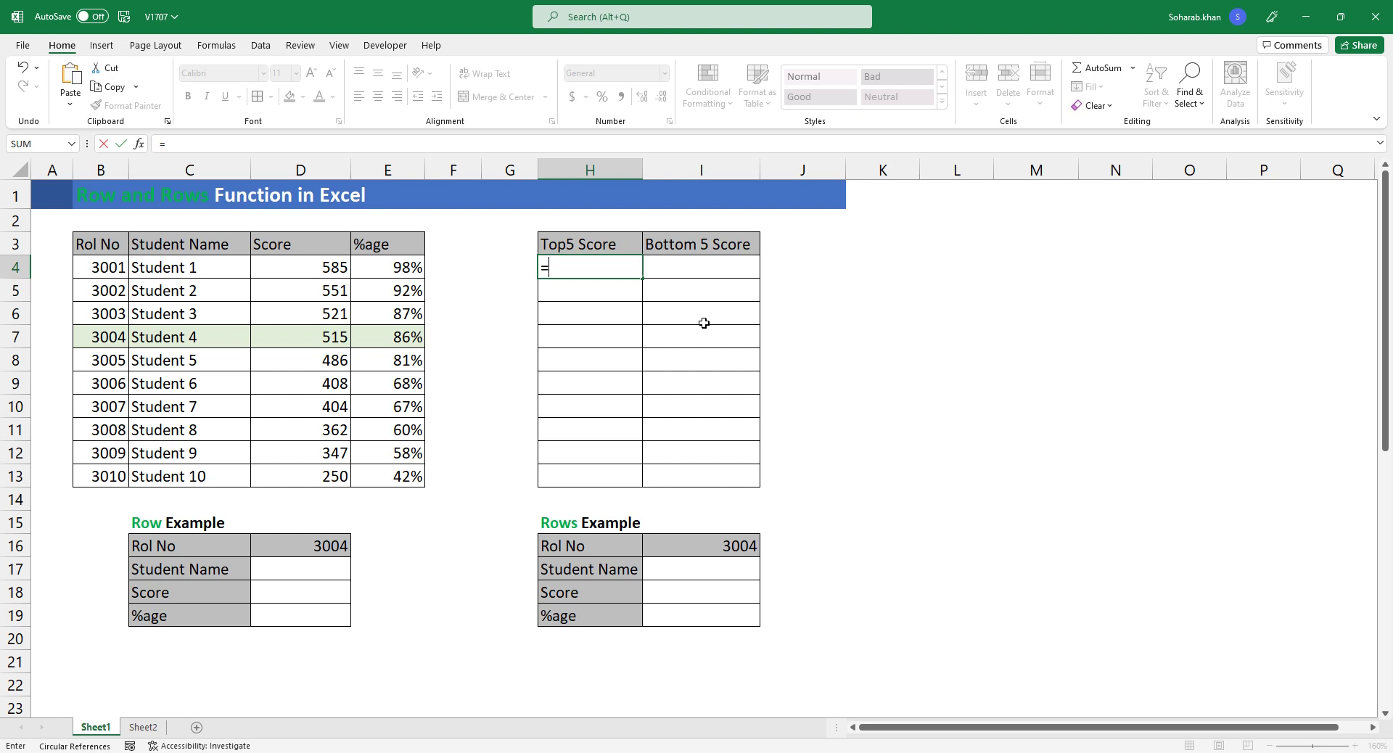
{"action": "type", "text": "larg"}
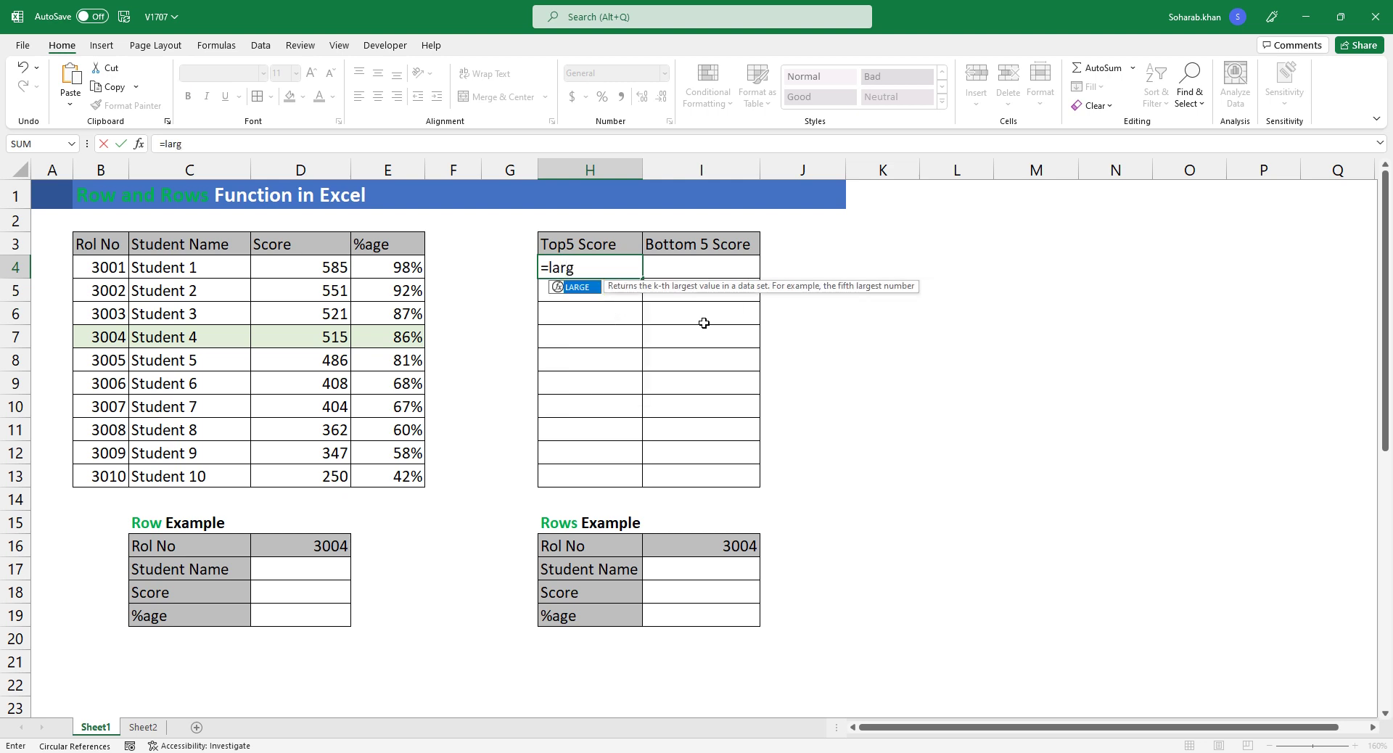
{"action": "key", "text": "Tab"}
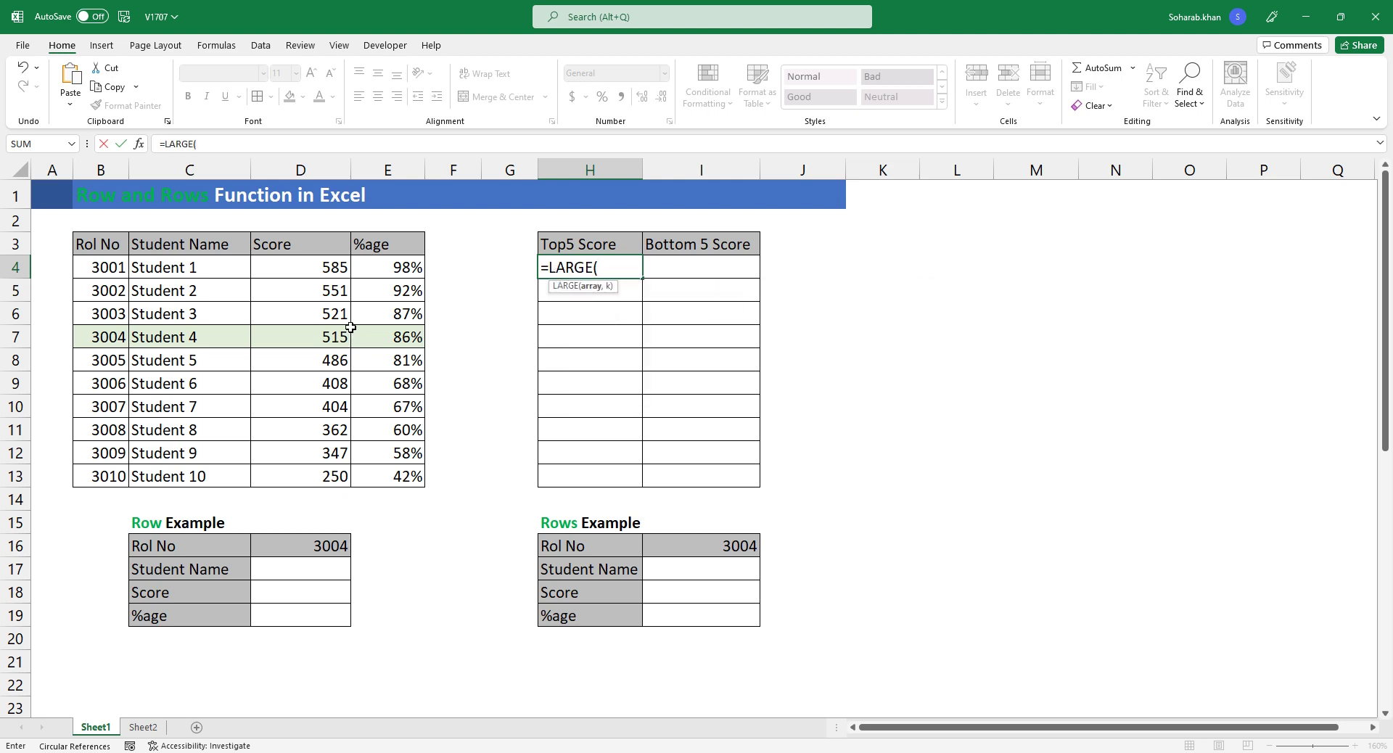
{"action": "left_click", "coordinate": [319, 268]}
{"action": "left_click_drag", "start_coordinate": [319, 268], "coordinate": [328, 472]}
{"action": "key", "text": "F4"}
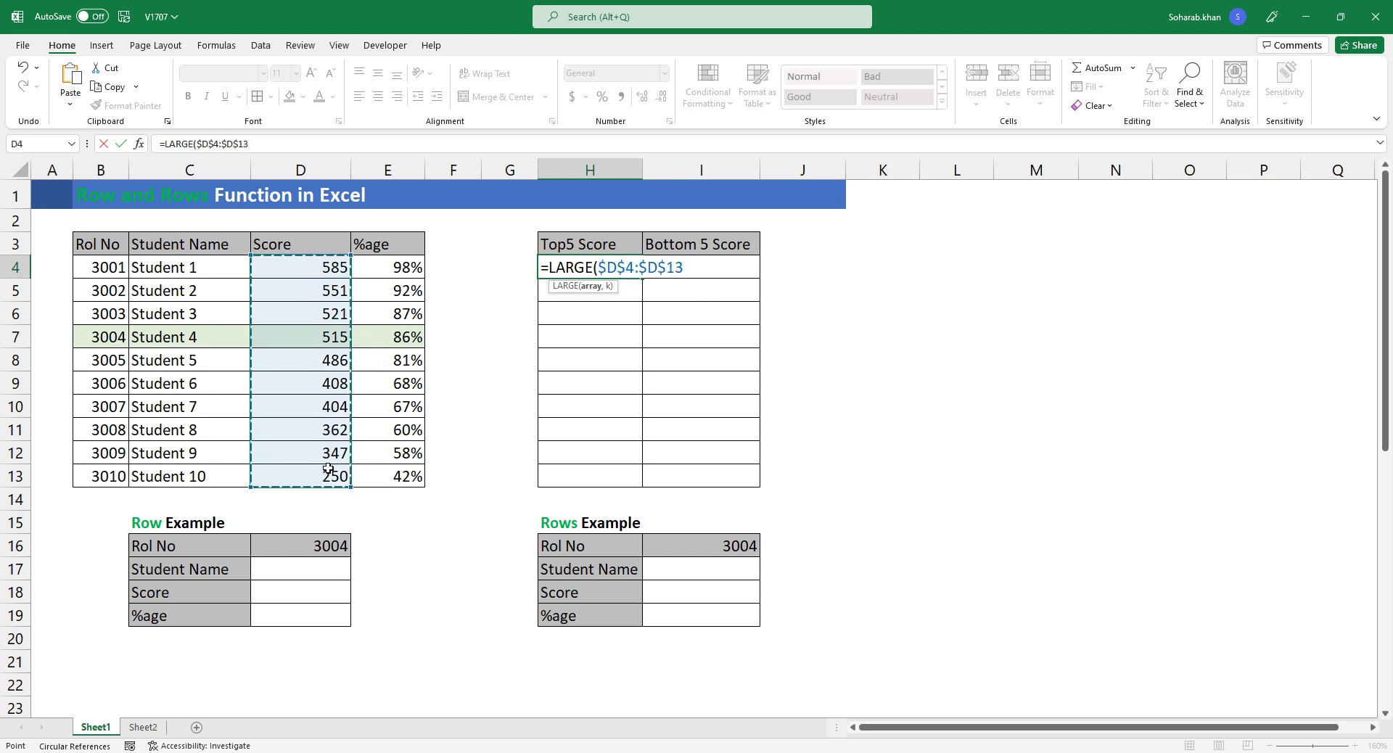
{"action": "type", "text": ","}
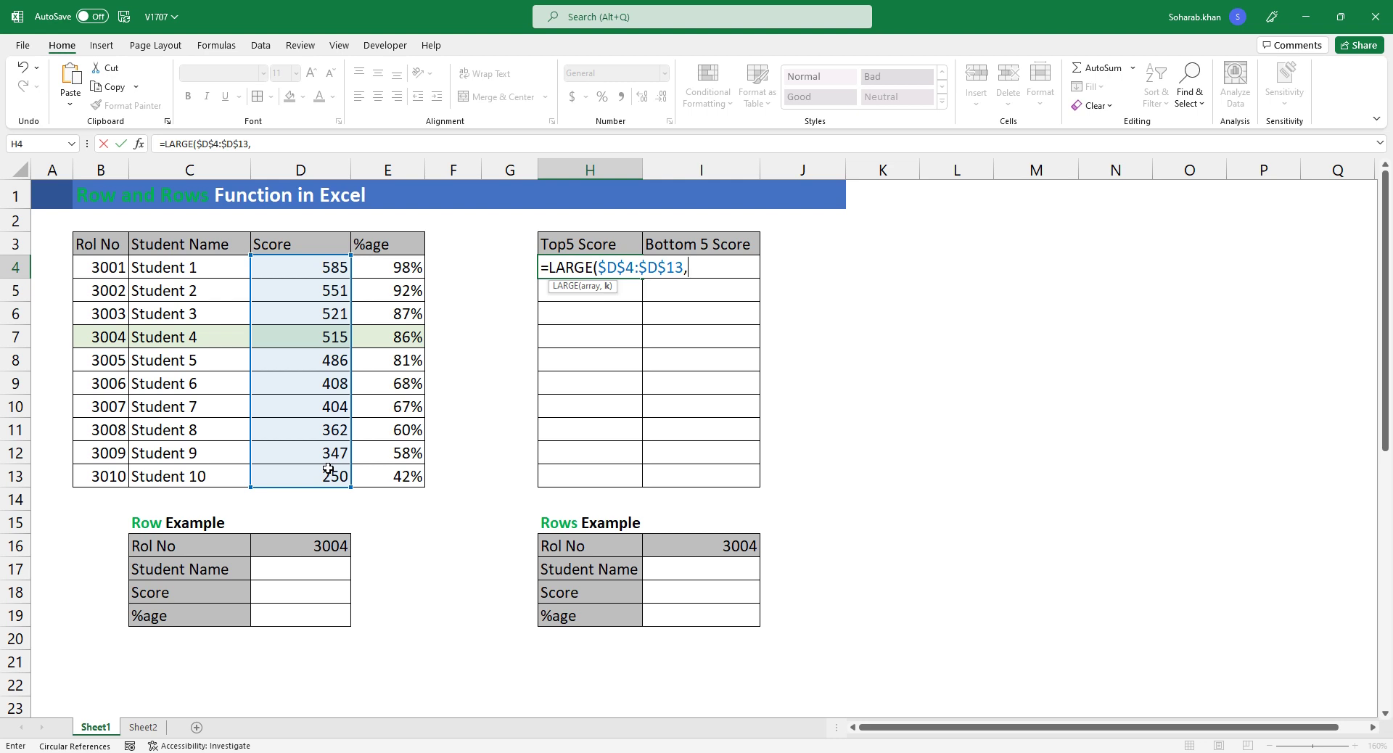
{"action": "type", "text": "row"}
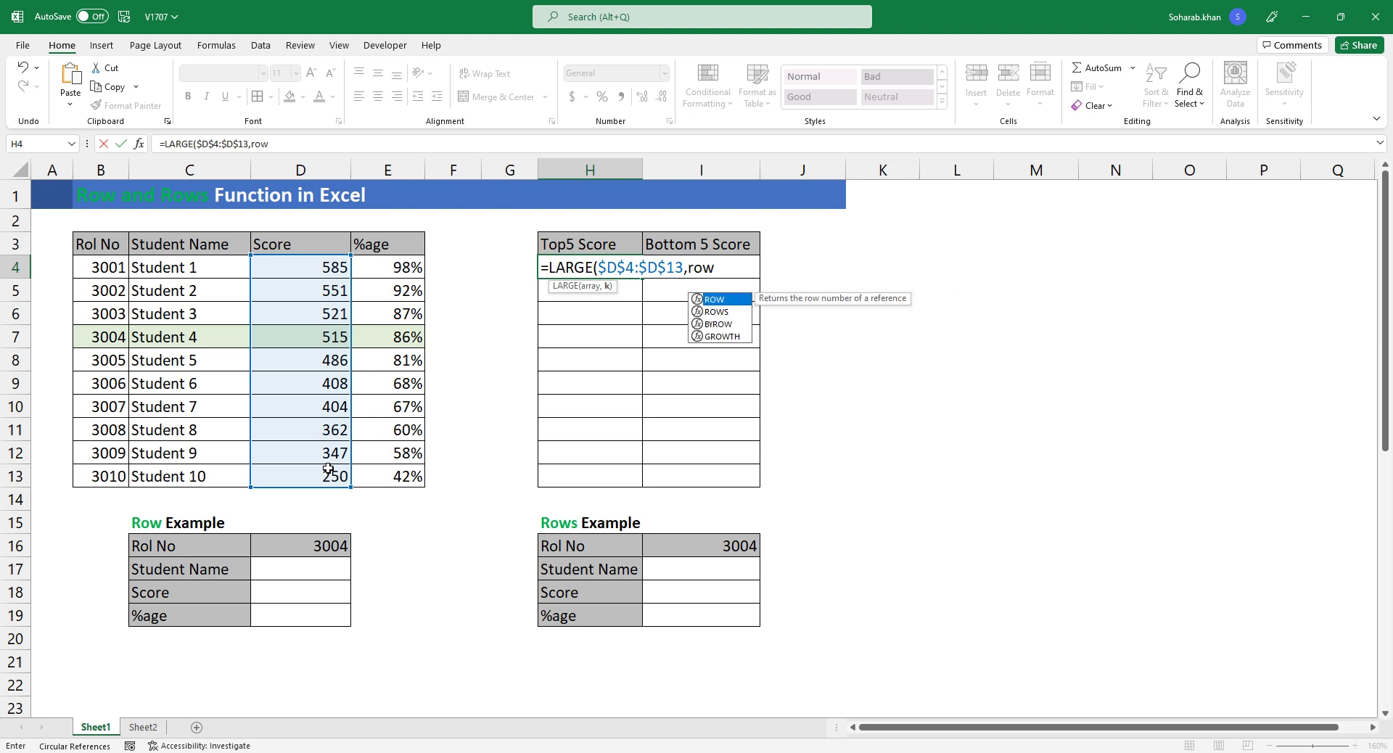
{"action": "key", "text": "Tab"}
{"action": "type", "text": "a1)"}
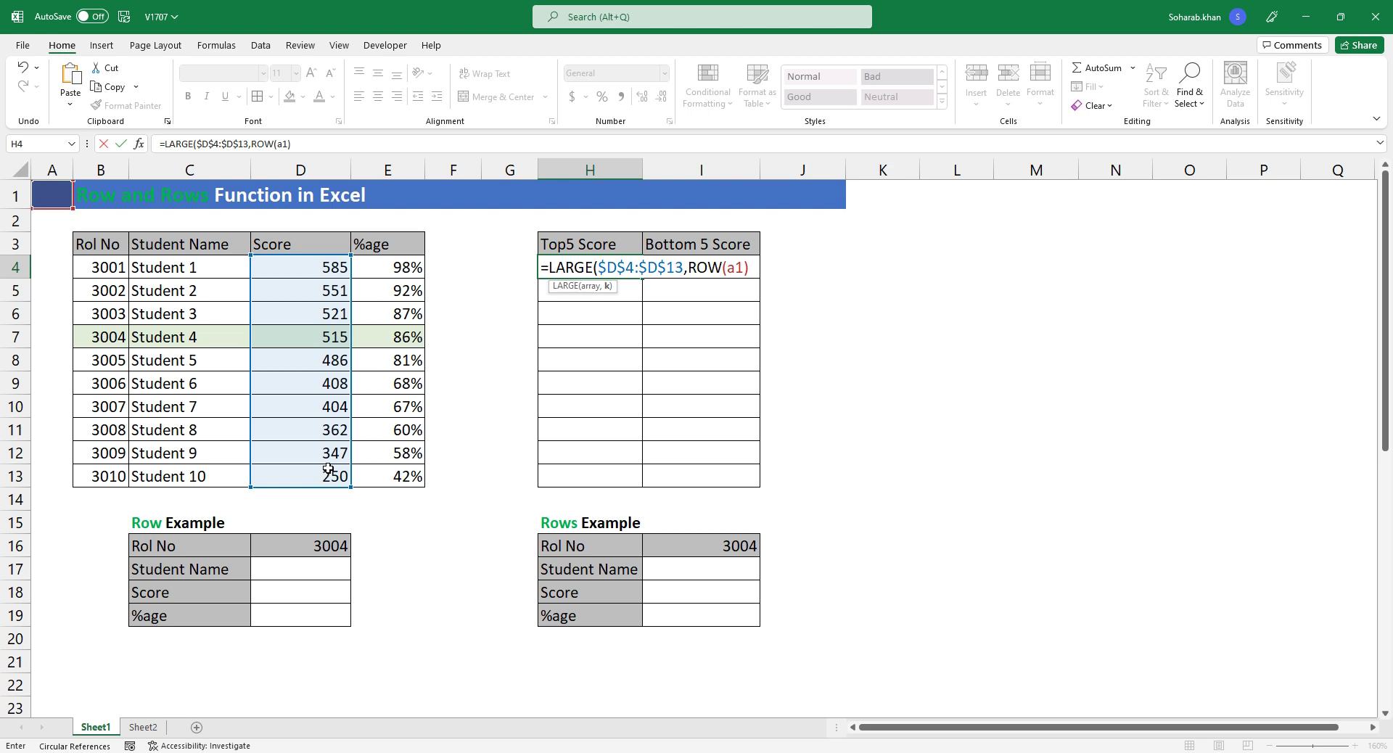
{"action": "type", "text": ")"}
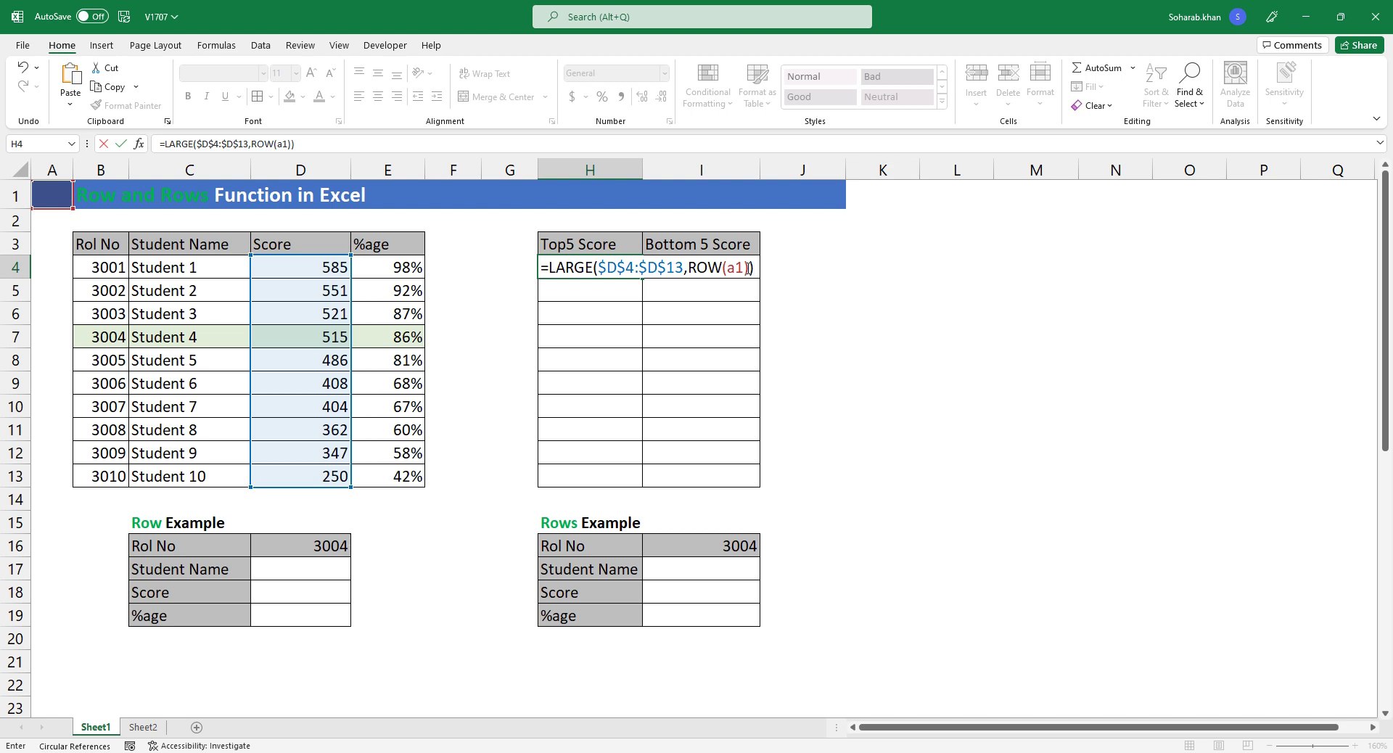
Step: Evaluate the ROW(A1) part inside the H4 formula and undo the evaluation
{"action": "left_click_drag", "start_coordinate": [748, 268], "coordinate": [688, 268]}
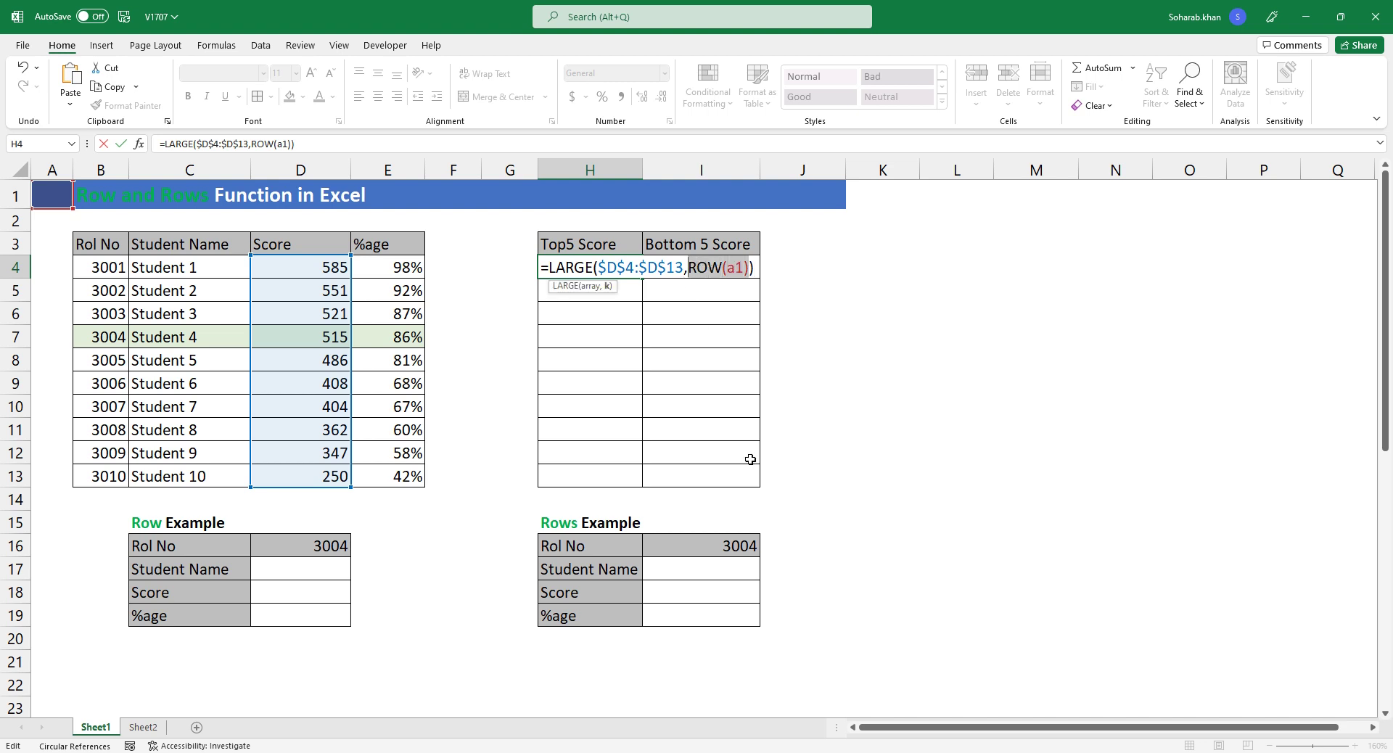
{"action": "key", "text": "F9"}
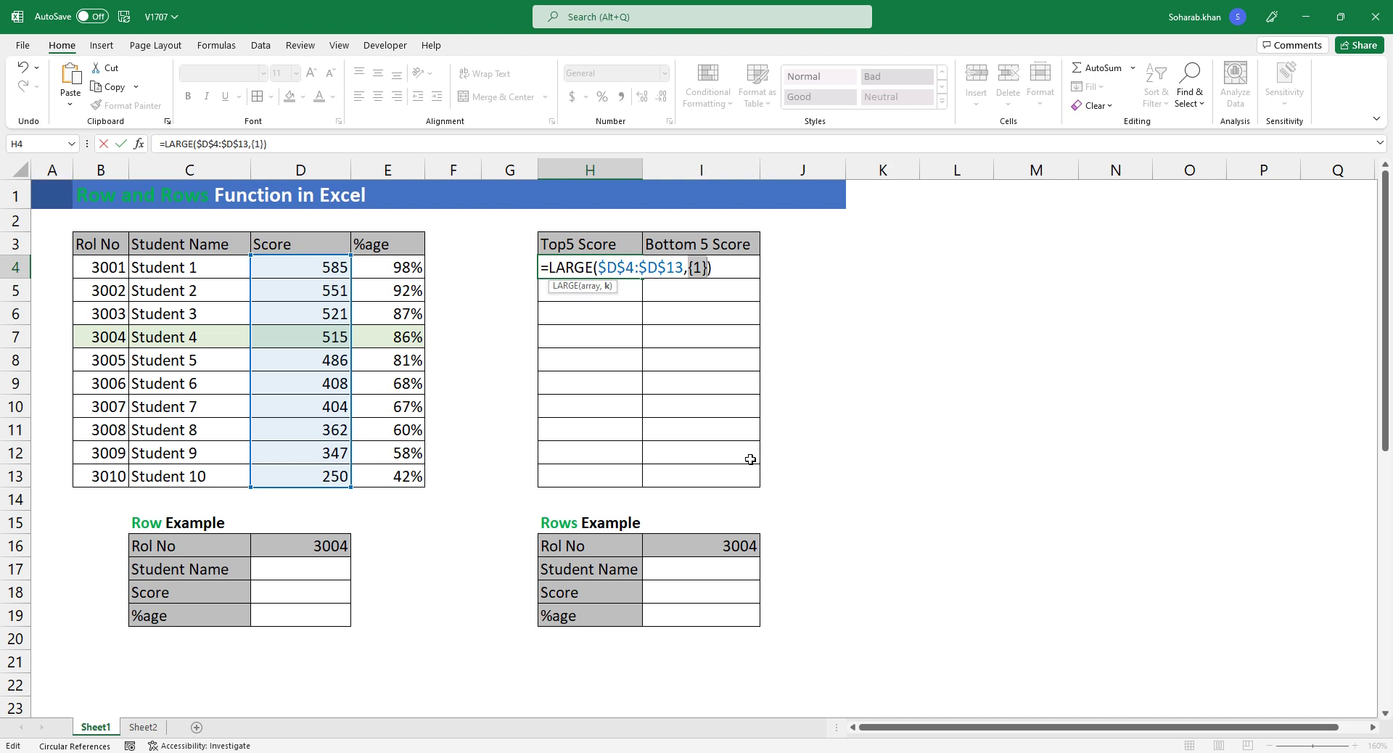
{"action": "key", "text": "ctrl+z"}
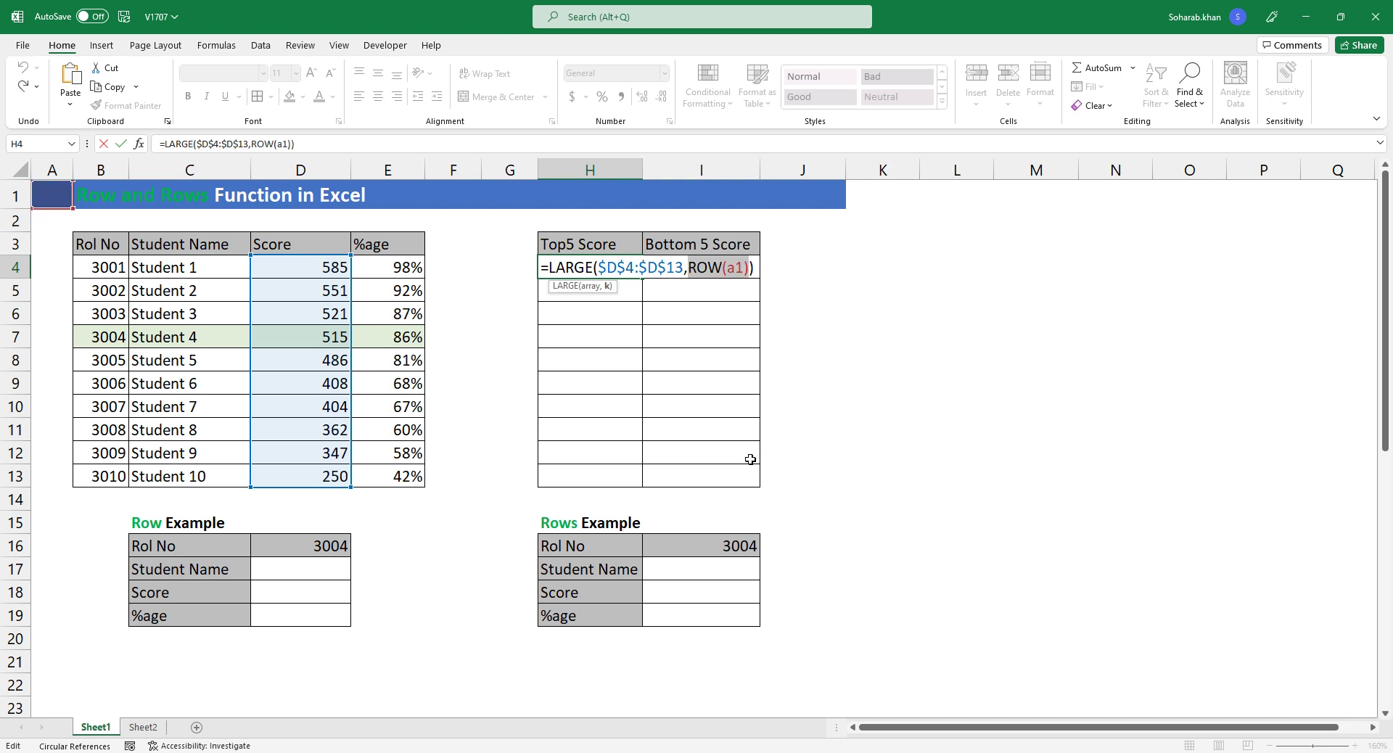
Step: Commit the LARGE formula in H4, fill it through H4:H8, and compare the ROW references in H4 and H5
{"action": "key", "text": "Return"}
{"action": "key", "text": "Up"}
{"action": "key", "text": "shift+Down"}
{"action": "key", "text": "shift+Down"}
{"action": "key", "text": "shift+Down"}
{"action": "key", "text": "shift+Down"}
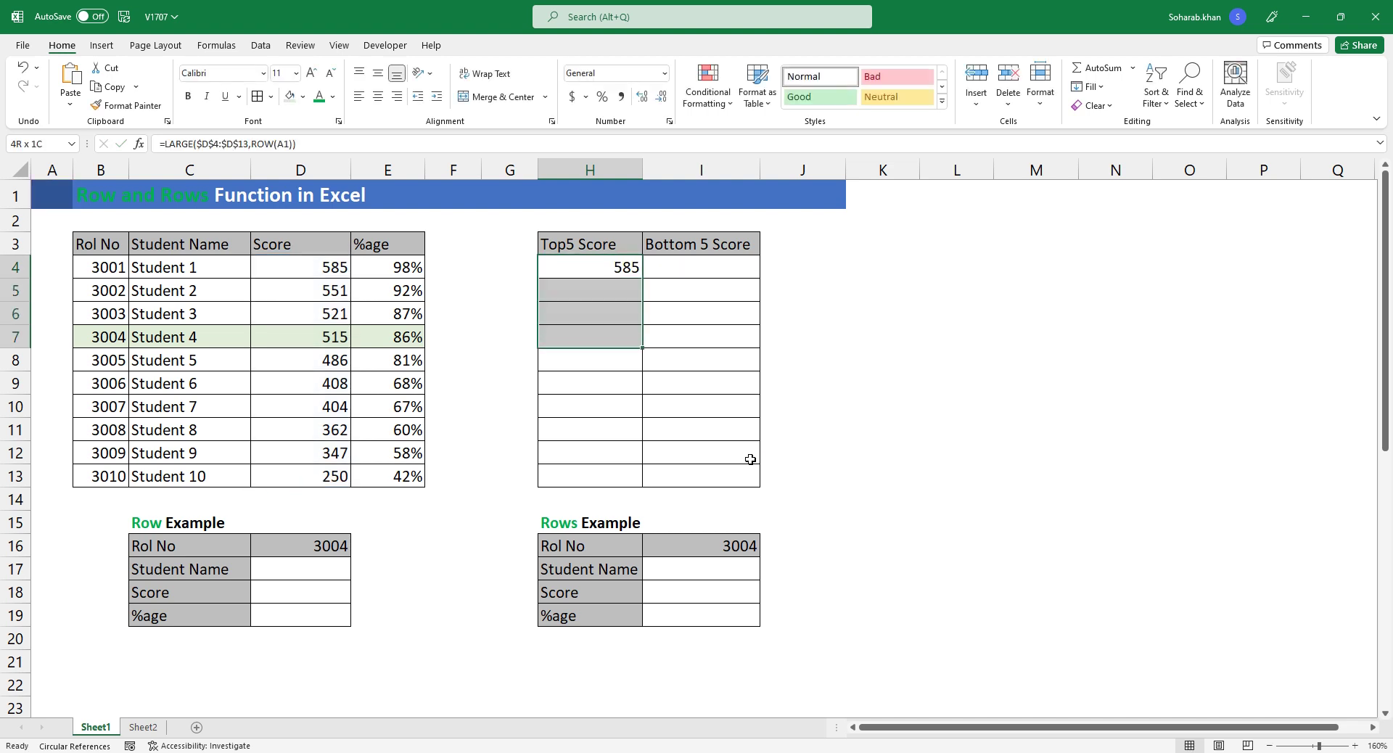
{"action": "key", "text": "F2"}
{"action": "key", "text": "ctrl+Return"}
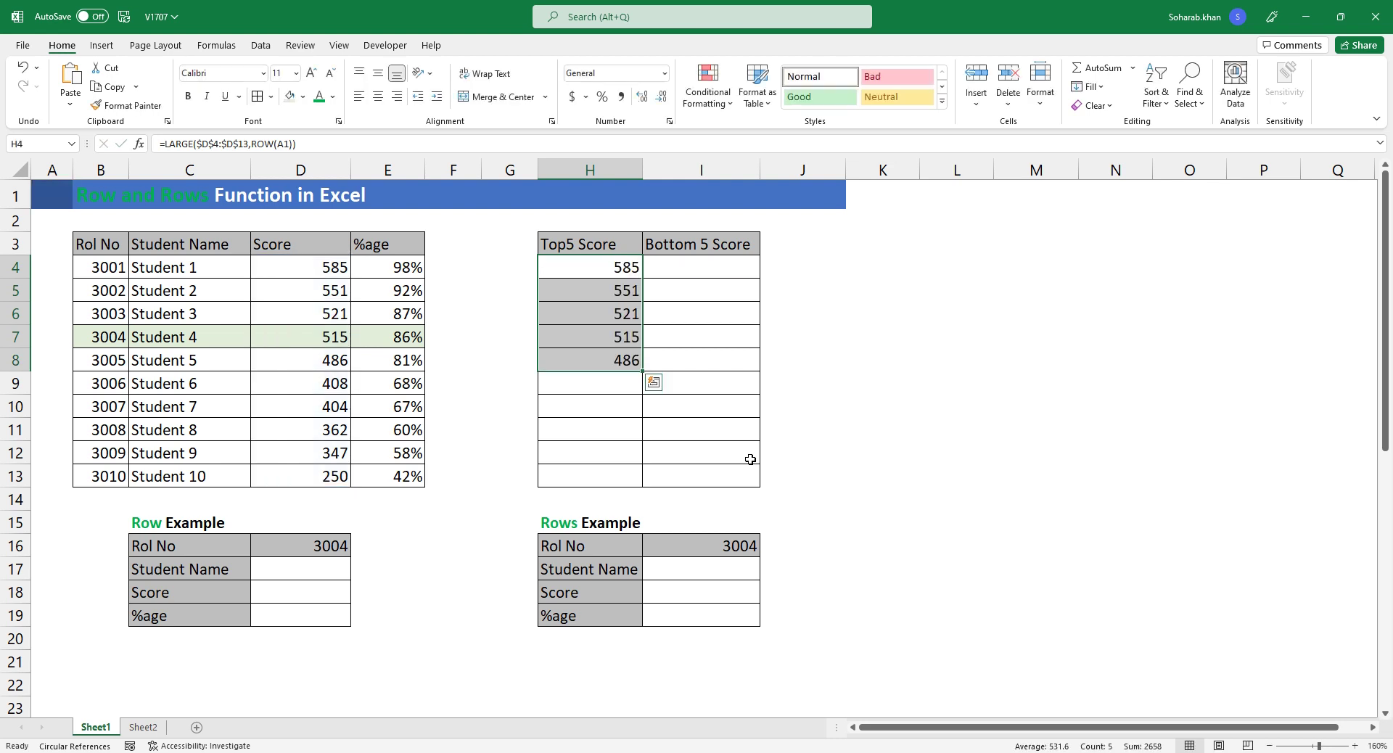
{"action": "key", "text": "Down"}
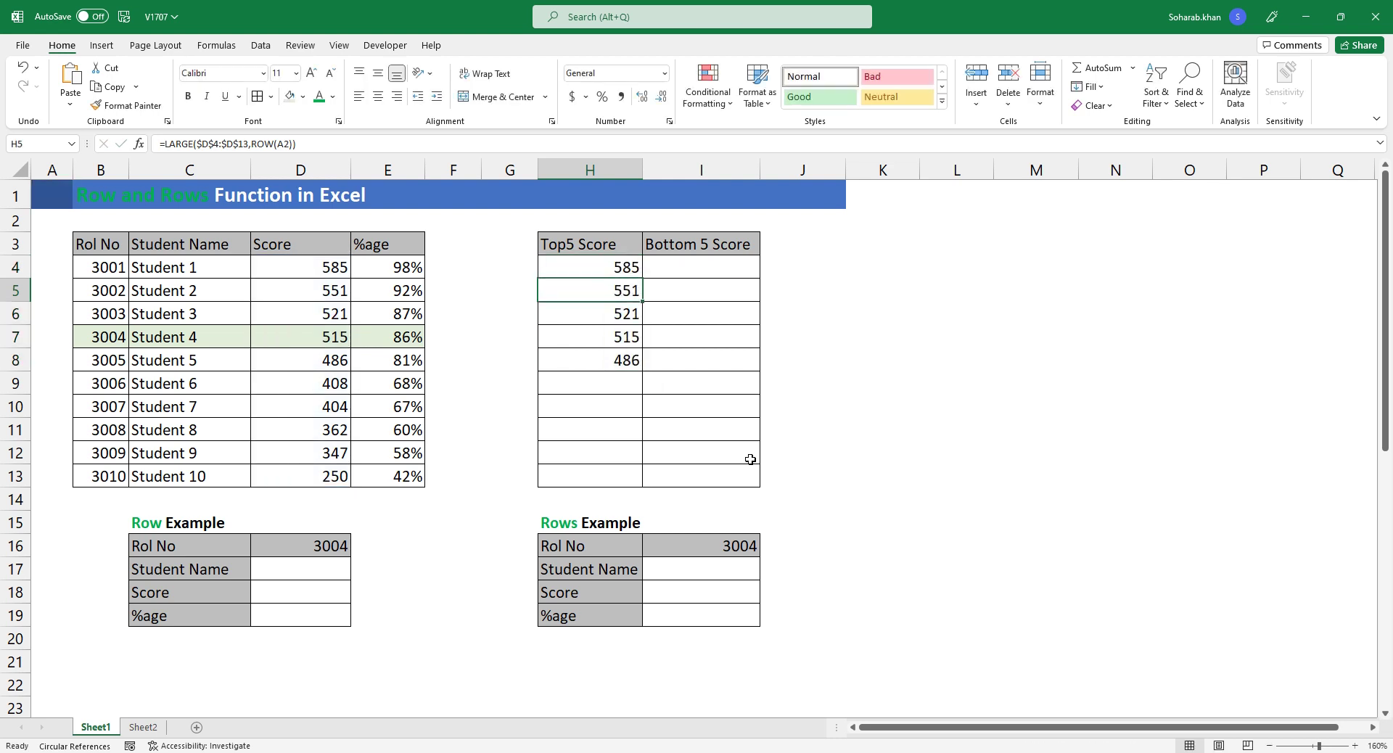
{"action": "key", "text": "Up"}
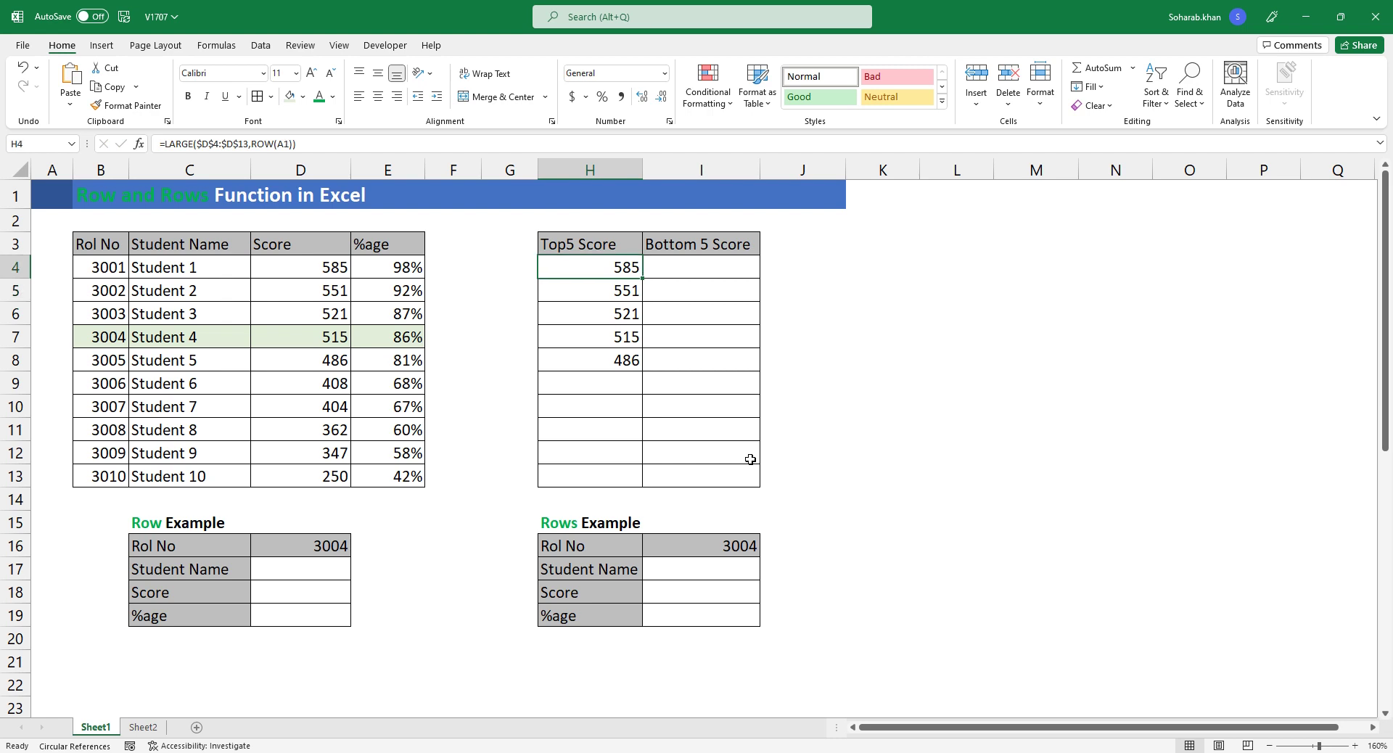
{"action": "key", "text": "Down"}
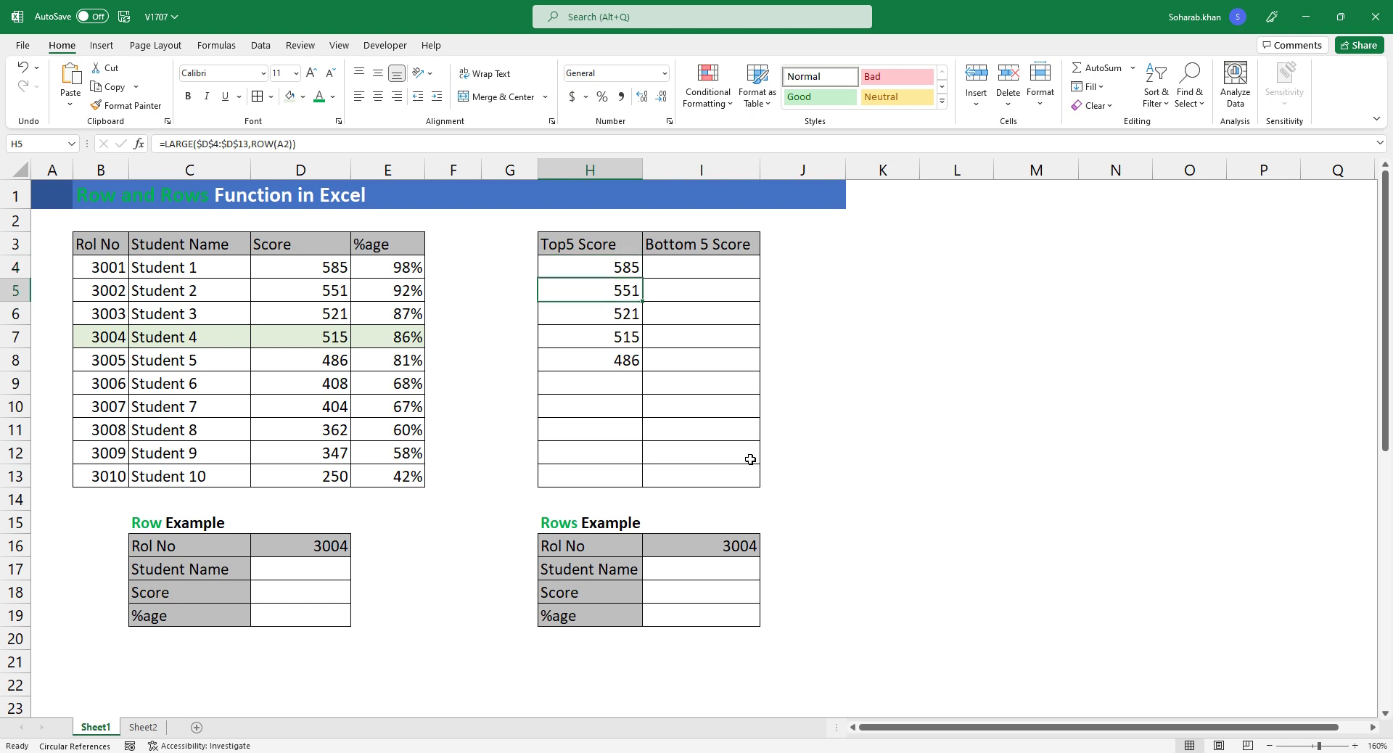
{"action": "key", "text": "Up"}
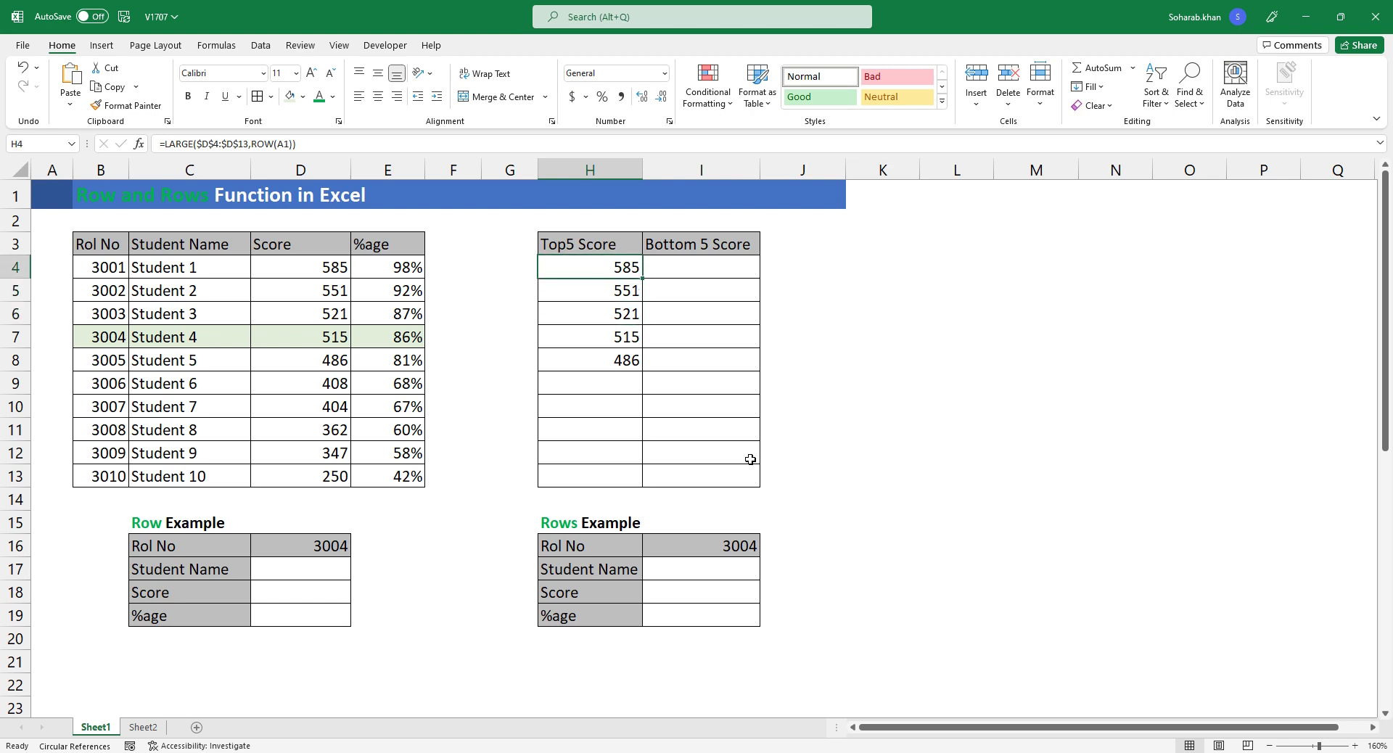
Step: Enter =SMALL($D$4:$D$13,ROW(A1)) in I4 under Bottom 5 Score, locking the score range with absolute references
{"action": "key", "text": "Right"}
{"action": "key", "text": "Left"}
{"action": "key", "text": "Right"}
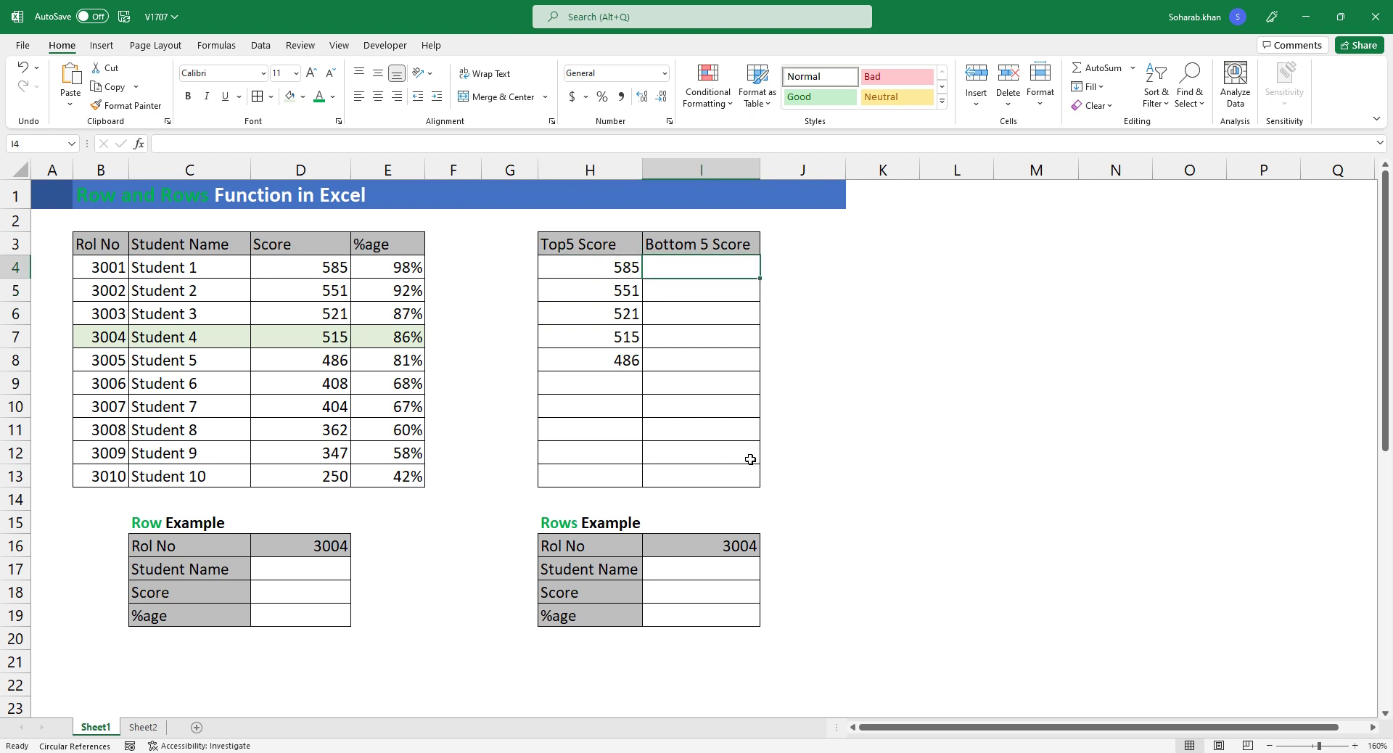
{"action": "type", "text": "="}
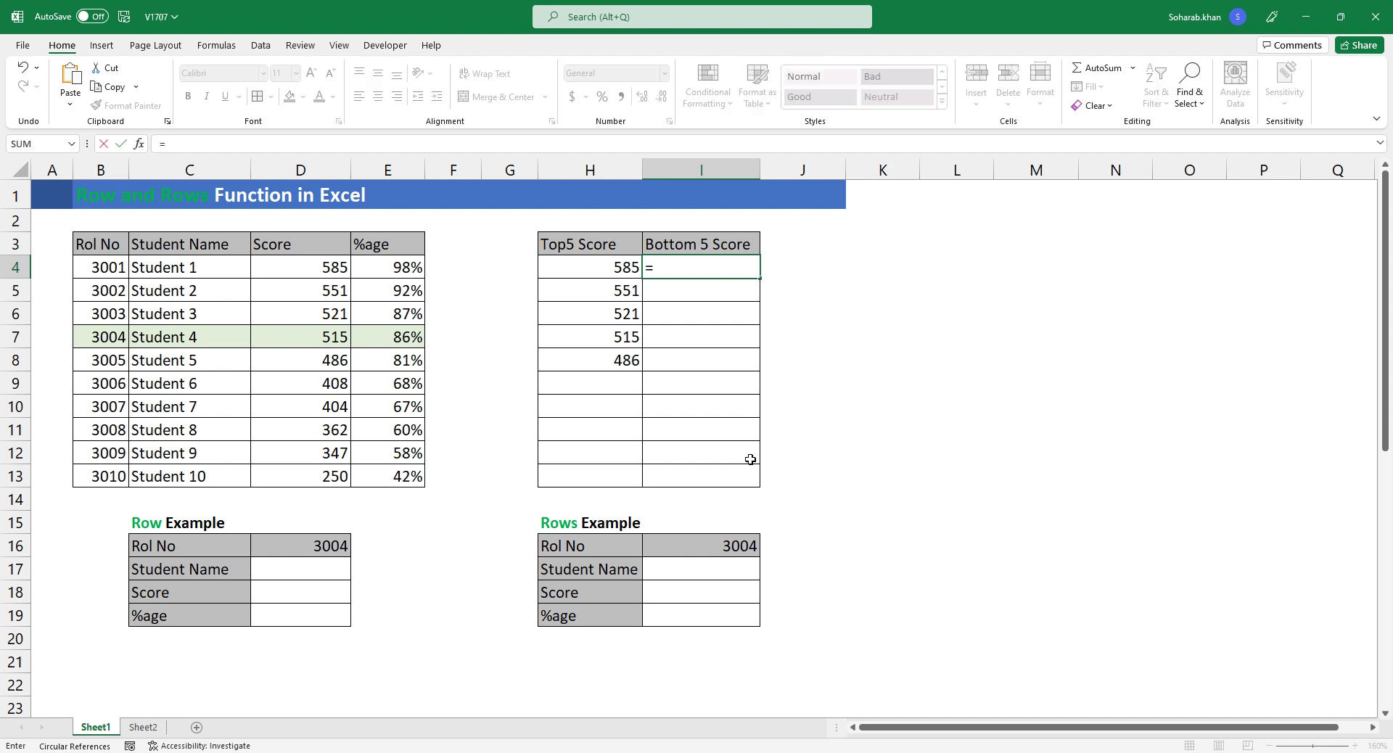
{"action": "type", "text": "small"}
{"action": "key", "text": "Tab"}
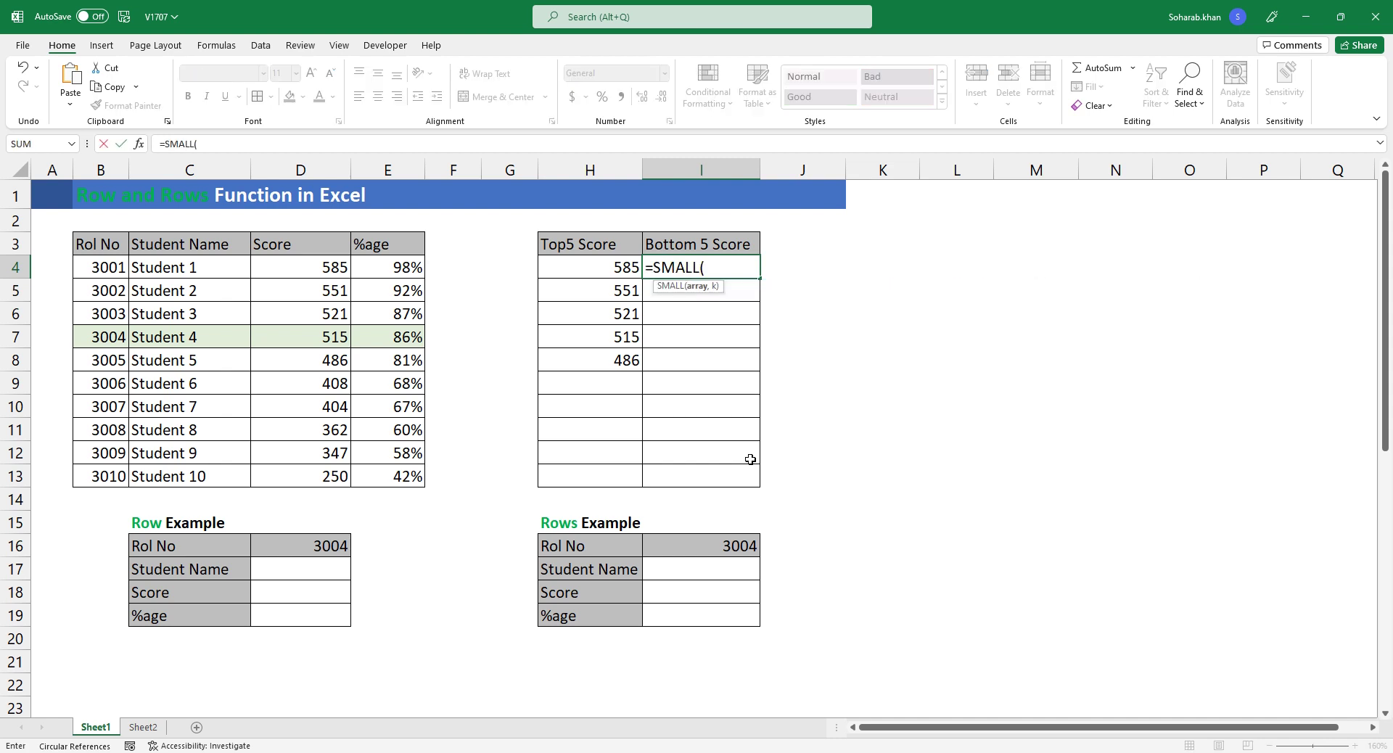
{"action": "left_click_drag", "start_coordinate": [332, 268], "coordinate": [335, 477]}
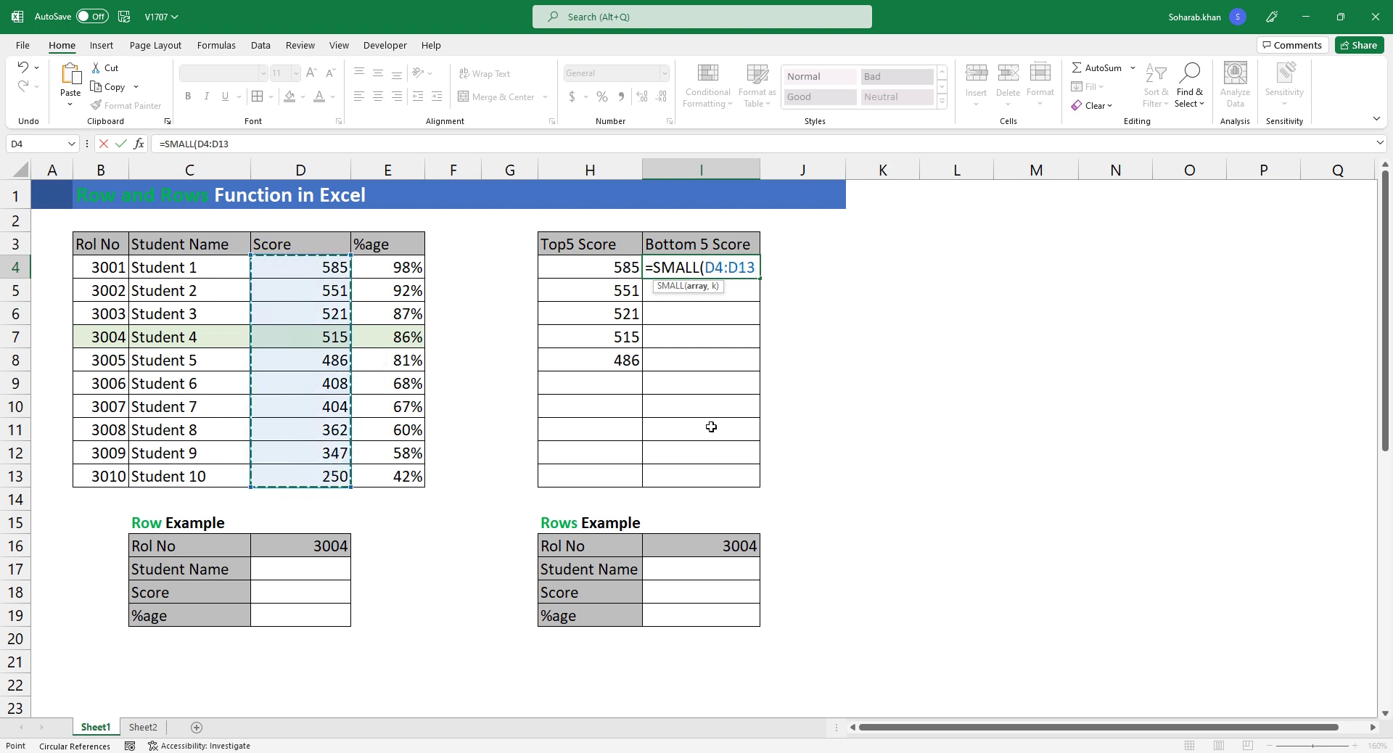
{"action": "key", "text": "F4"}
{"action": "type", "text": ","}
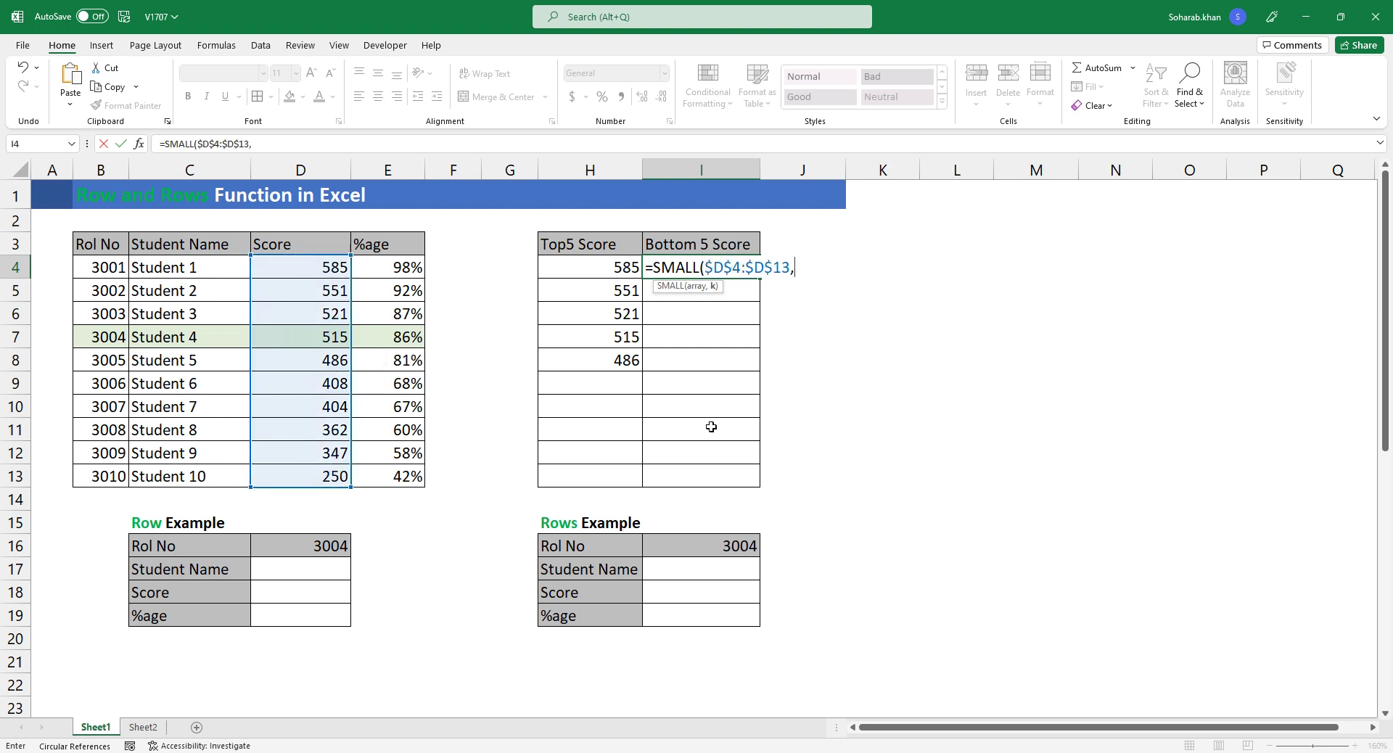
{"action": "type", "text": "row"}
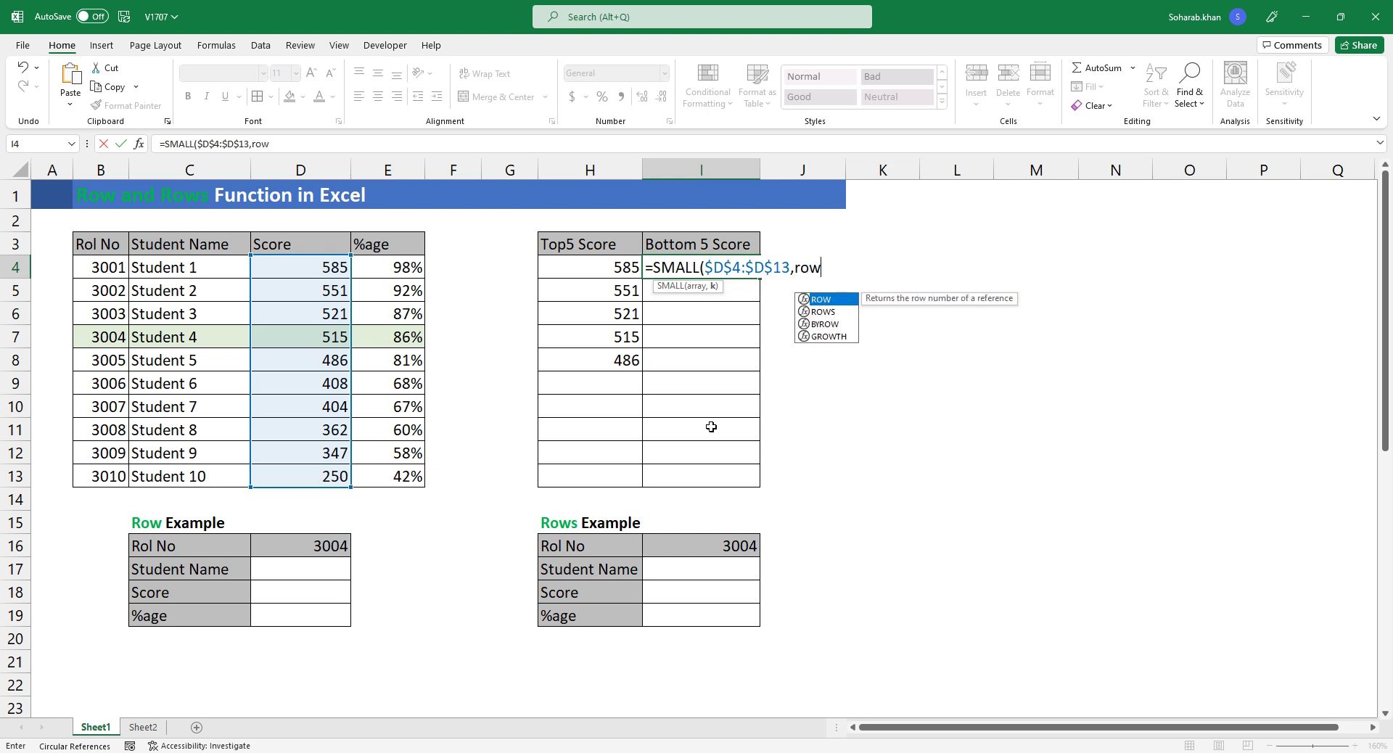
{"action": "key", "text": "Tab"}
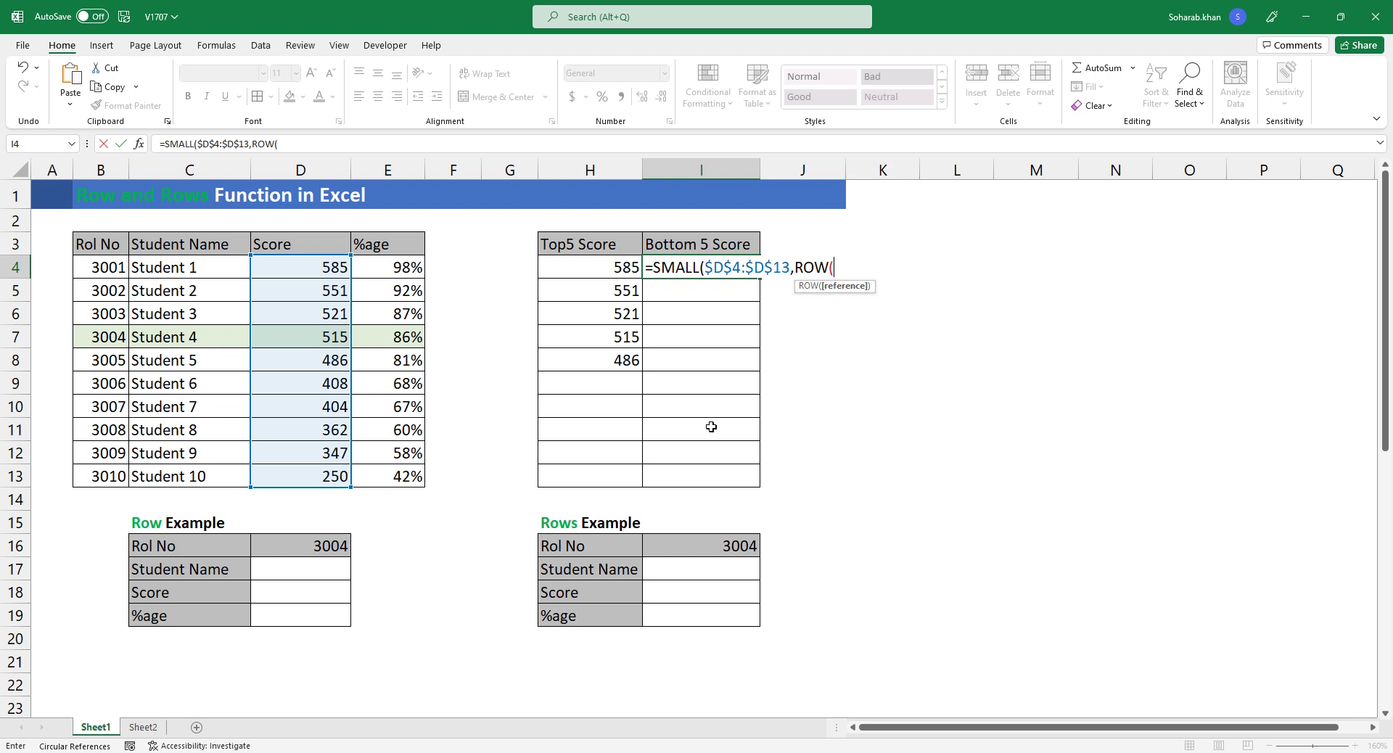
{"action": "type", "text": "a1))"}
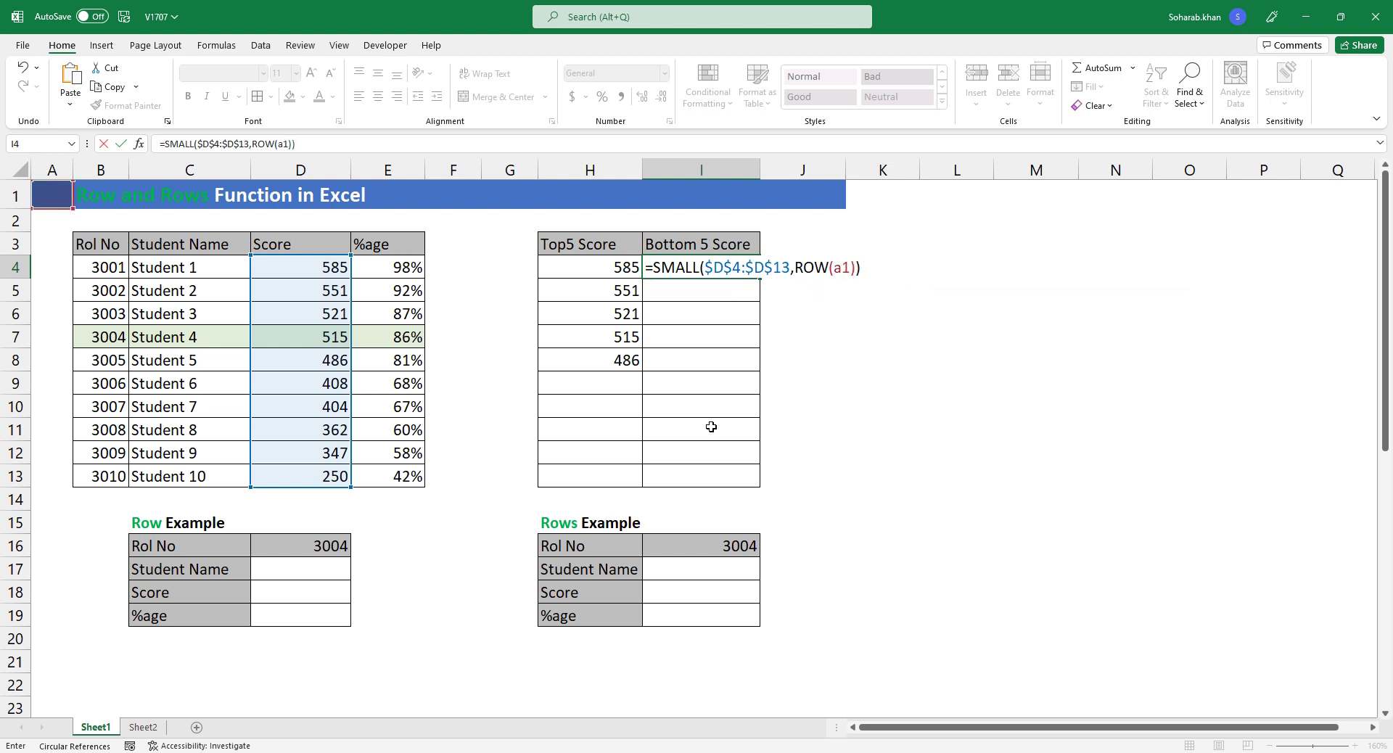
{"action": "key", "text": "ctrl+Return"}
Step: Fill the SMALL formula through I4:I8 and compare the ROW references in I4 and I5
{"action": "key", "text": "shift+Down"}
{"action": "key", "text": "shift+Down"}
{"action": "key", "text": "shift+Down"}
{"action": "key", "text": "shift+Down"}
{"action": "key", "text": "F2"}
{"action": "key", "text": "ctrl+Return"}
{"action": "key", "text": "shift+Up"}
{"action": "key", "text": "shift+Up"}
{"action": "key", "text": "shift+Up"}
{"action": "key", "text": "shift+Up"}
{"action": "key", "text": "Down"}
{"action": "key", "text": "Up"}
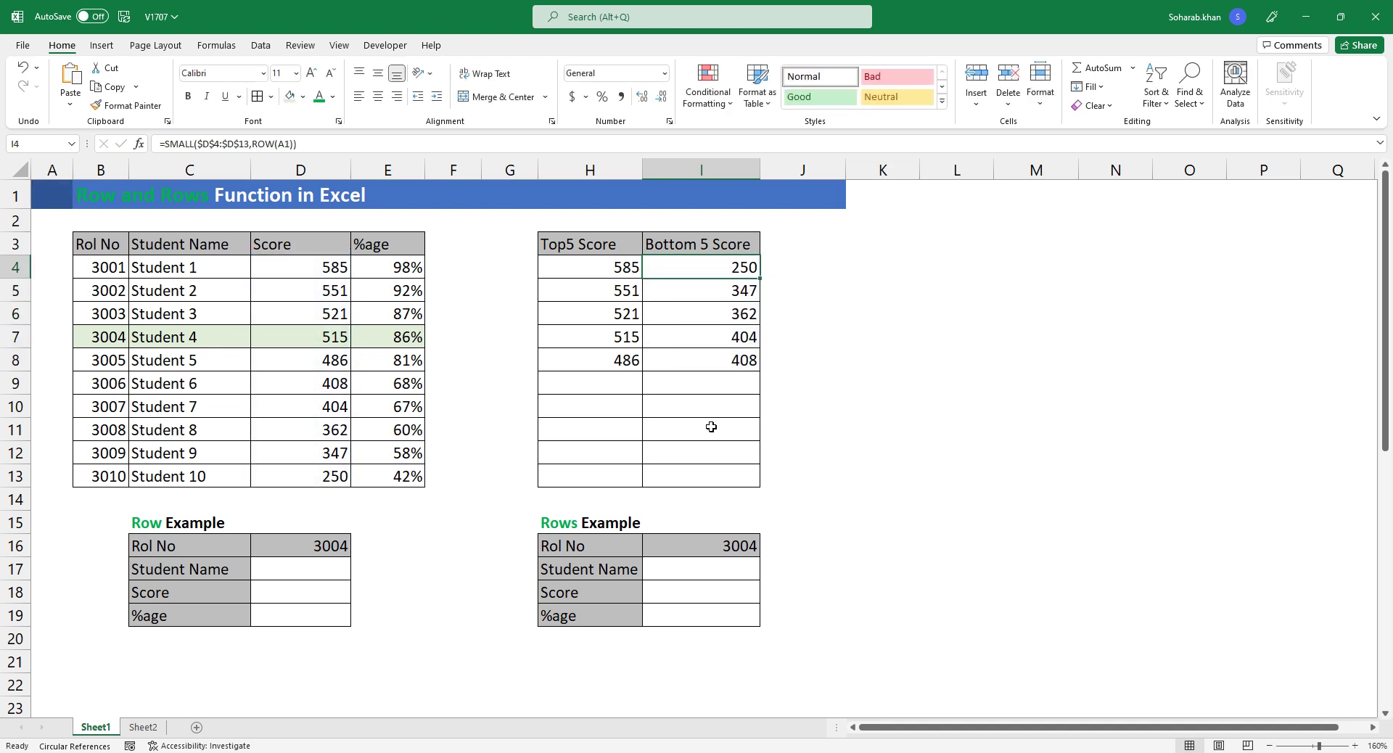
{"action": "key", "text": "Down"}
{"action": "key", "text": "Up"}
Step: Clear the filled SMALL formulas from I5:I8, keeping only the one in I4
{"action": "key", "text": "Down"}
{"action": "key", "text": "shift+Down"}
{"action": "key", "text": "shift+Down"}
{"action": "key", "text": "shift+Down"}
{"action": "key", "text": "Delete"}
Step: Replace the ROW(A1) part of the SMALL formula in I4 with the start of a ROWS function
{"action": "key", "text": "Up"}
{"action": "key", "text": "F2"}
{"action": "key", "text": "BackSpace"}
{"action": "key", "text": "BackSpace"}
{"action": "key", "text": "BackSpace"}
{"action": "key", "text": "BackSpace"}
{"action": "key", "text": "BackSpace"}
{"action": "key", "text": "BackSpace"}
{"action": "key", "text": "BackSpace"}
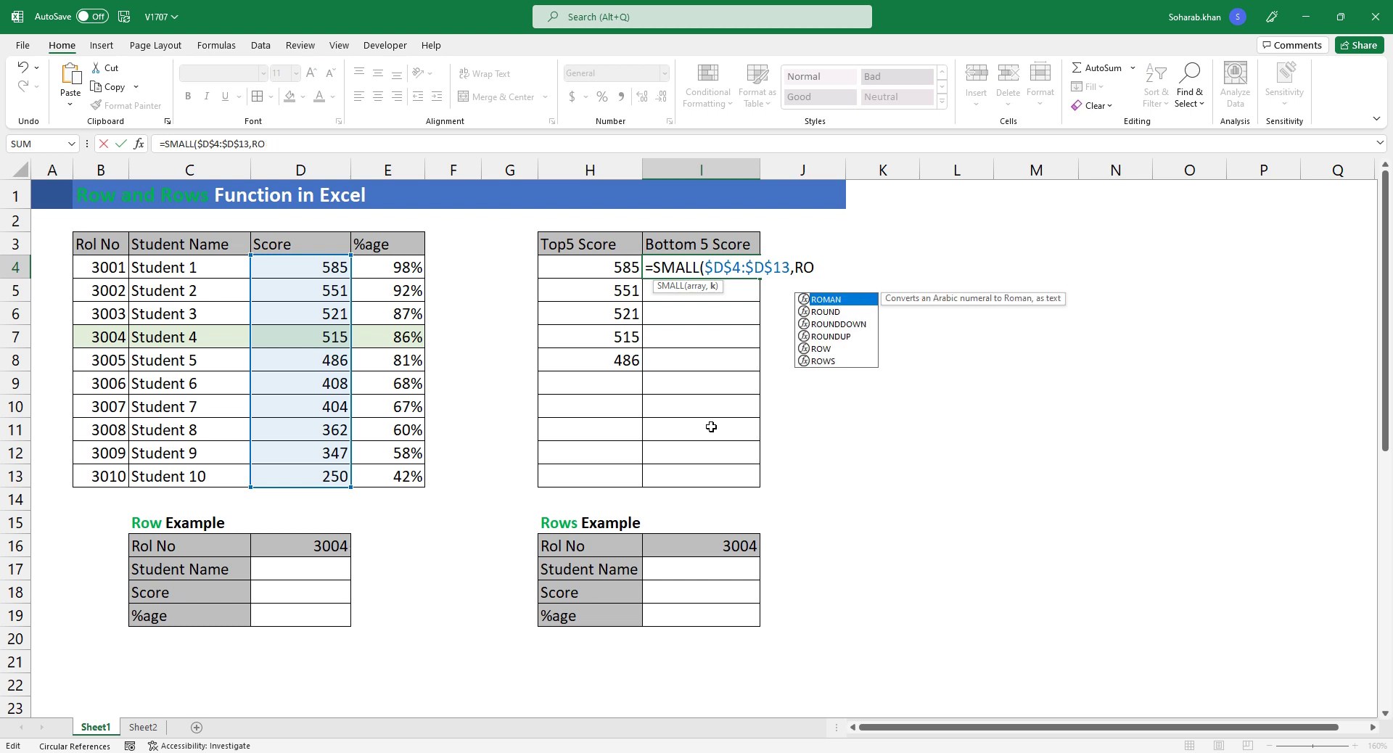
{"action": "type", "text": "ow"}
{"action": "key", "text": "Down"}
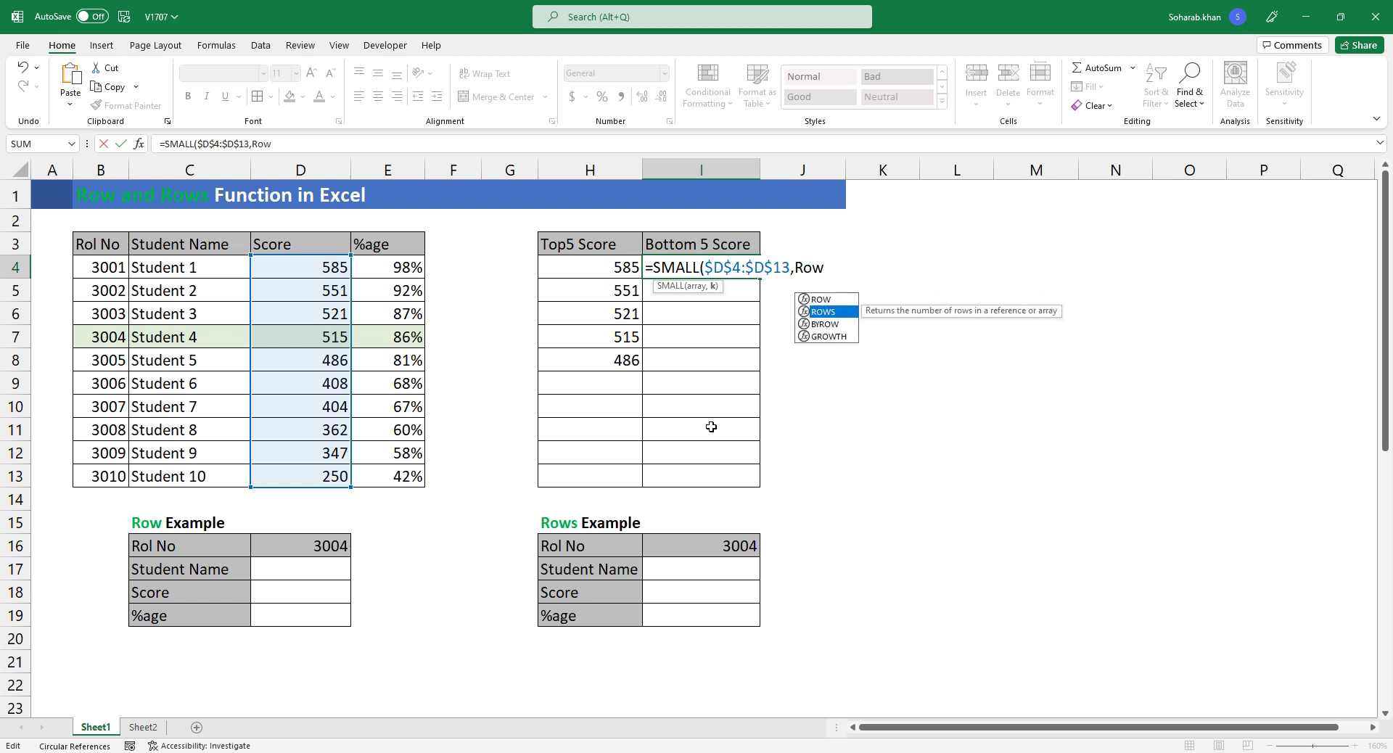
{"action": "key", "text": "Tab"}
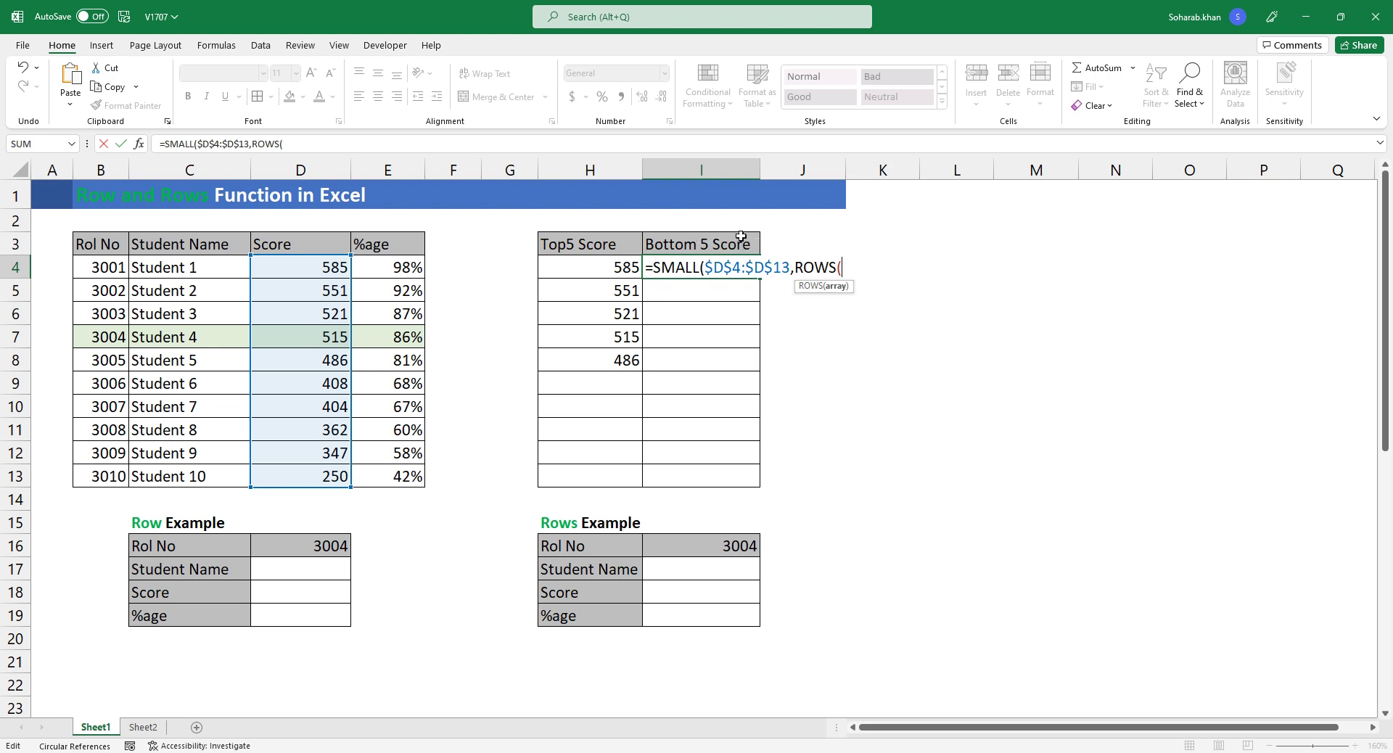
Step: Complete the I4 formula as =SMALL($D$4:$D$13,ROWS($I$3:I3)), locking only the first I3 reference
{"action": "type", "text": "a1"}
{"action": "key", "text": "BackSpace"}
{"action": "key", "text": "BackSpace"}
{"action": "left_click", "coordinate": [710, 246]}
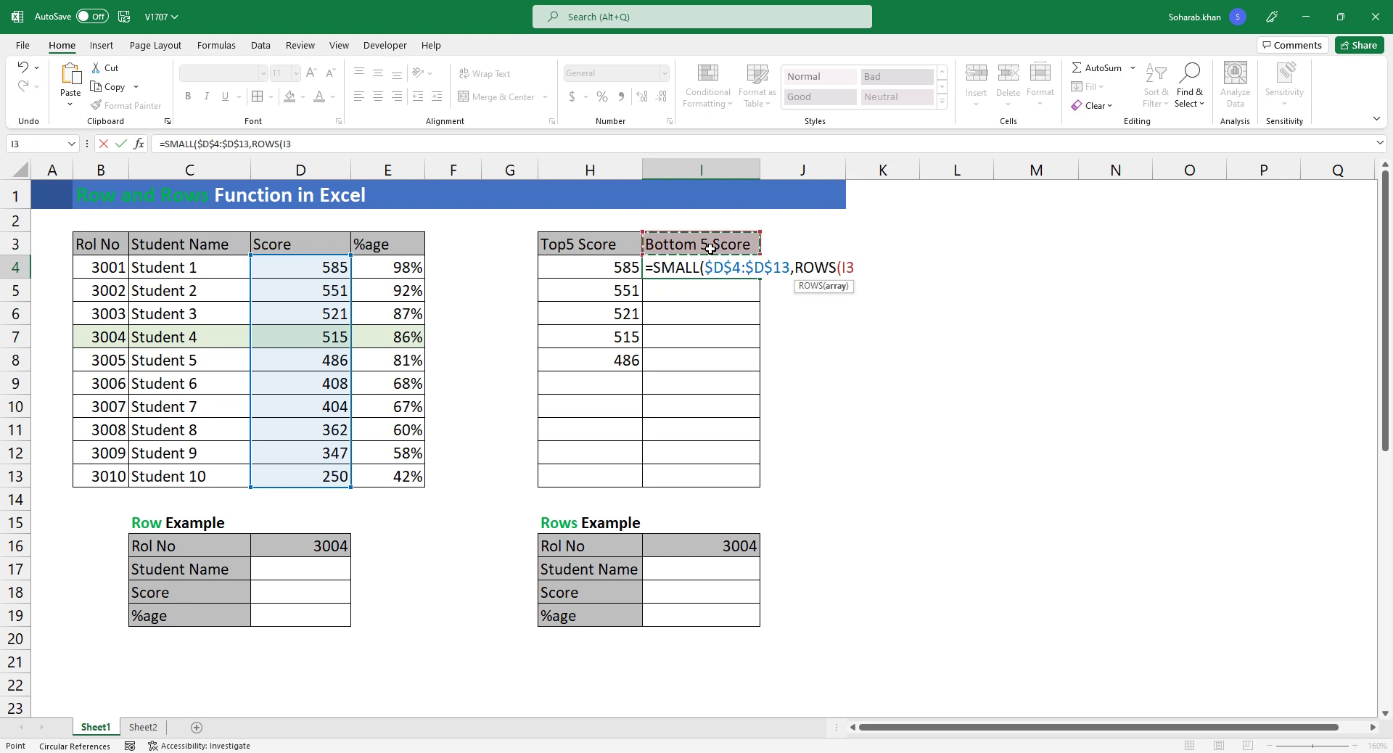
{"action": "key", "text": "F8"}
{"action": "left_click_drag", "start_coordinate": [872, 266], "coordinate": [846, 259]}
{"action": "left_click", "coordinate": [847, 260]}
{"action": "key", "text": "F4"}
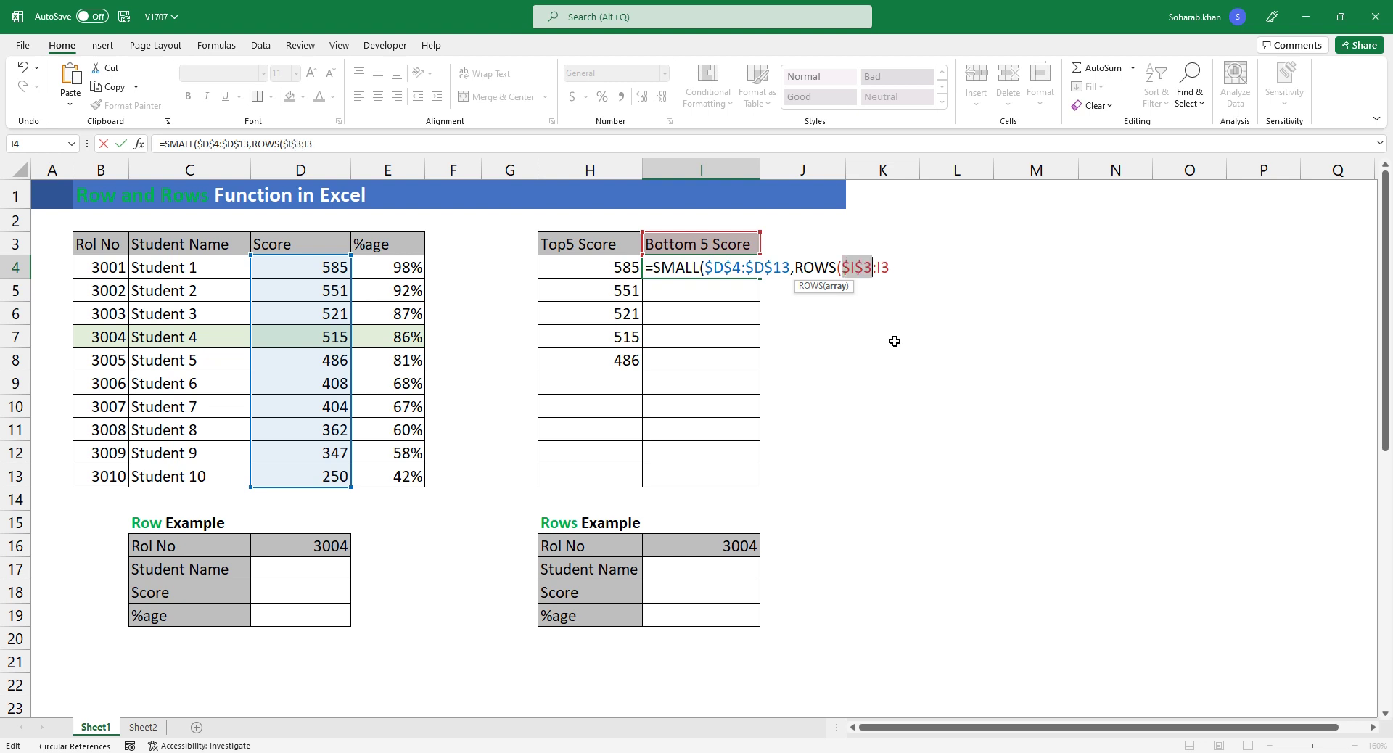
{"action": "left_click", "coordinate": [896, 274]}
{"action": "type", "text": ")"}
{"action": "key", "text": "Return"}
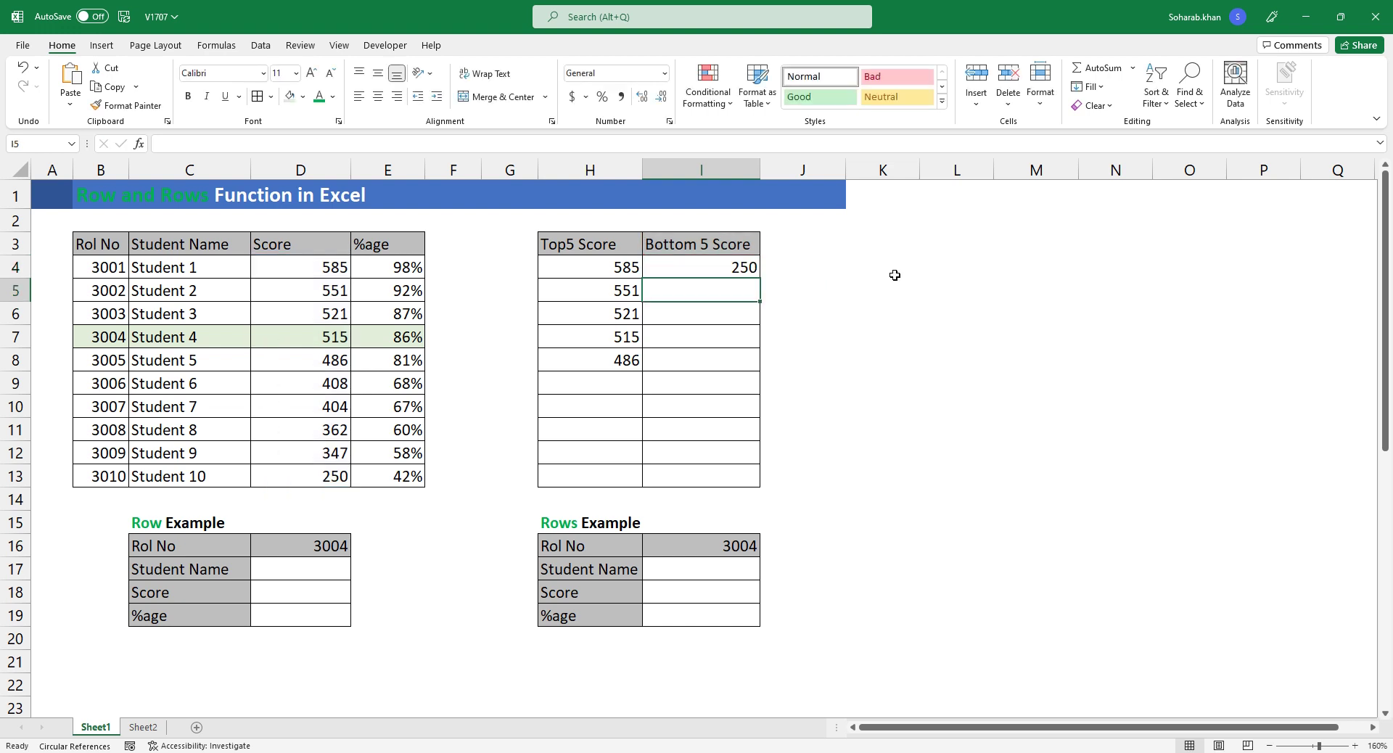
Step: Fill the SMALL formula with ROWS from I4 through I8
{"action": "key", "text": "Up"}
{"action": "key", "text": "shift+Down"}
{"action": "key", "text": "shift+Down"}
{"action": "key", "text": "shift+Down"}
{"action": "key", "text": "shift+Down"}
{"action": "key", "text": "shift+Down"}
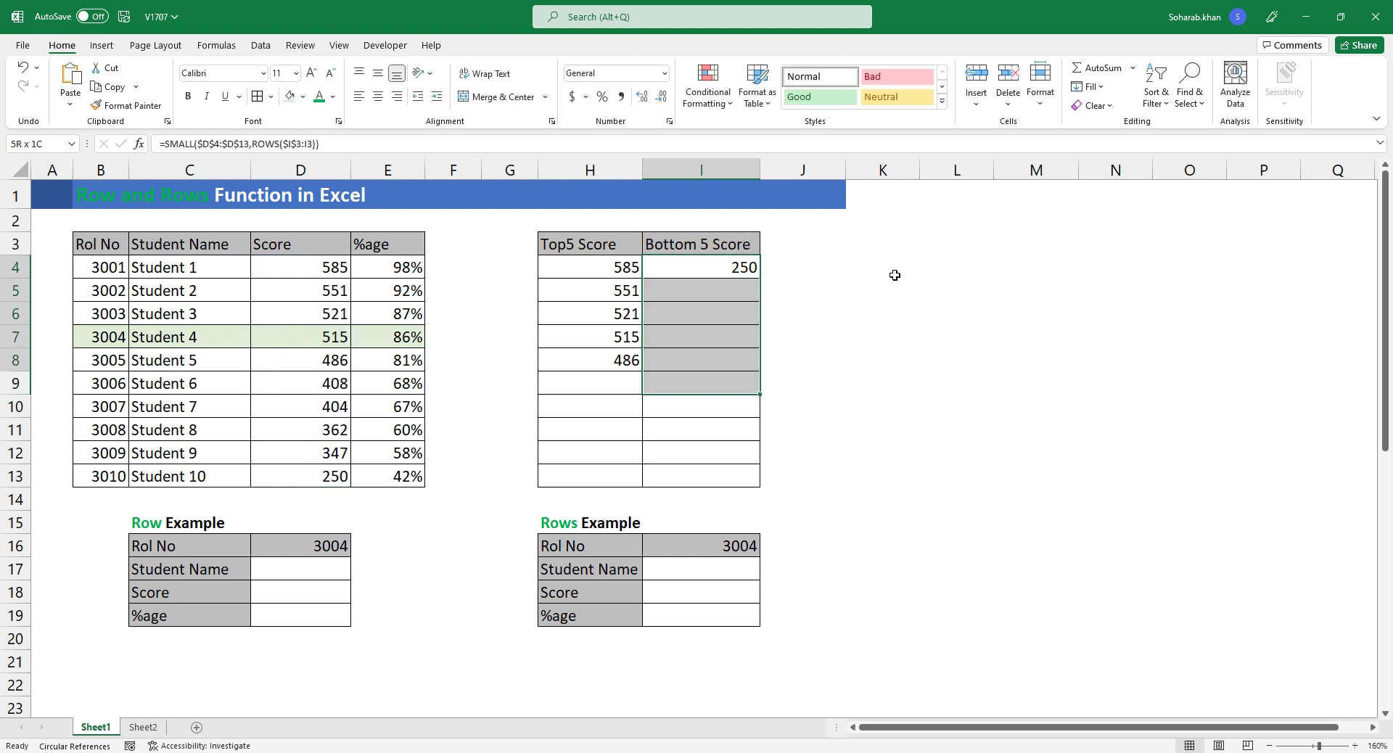
{"action": "key", "text": "shift+Up"}
{"action": "key", "text": "F2"}
{"action": "key", "text": "ctrl+Return"}
Step: Examine how the ROWS range expands in the SMALL formulas of cells I5 through I8
{"action": "key", "text": "Down"}
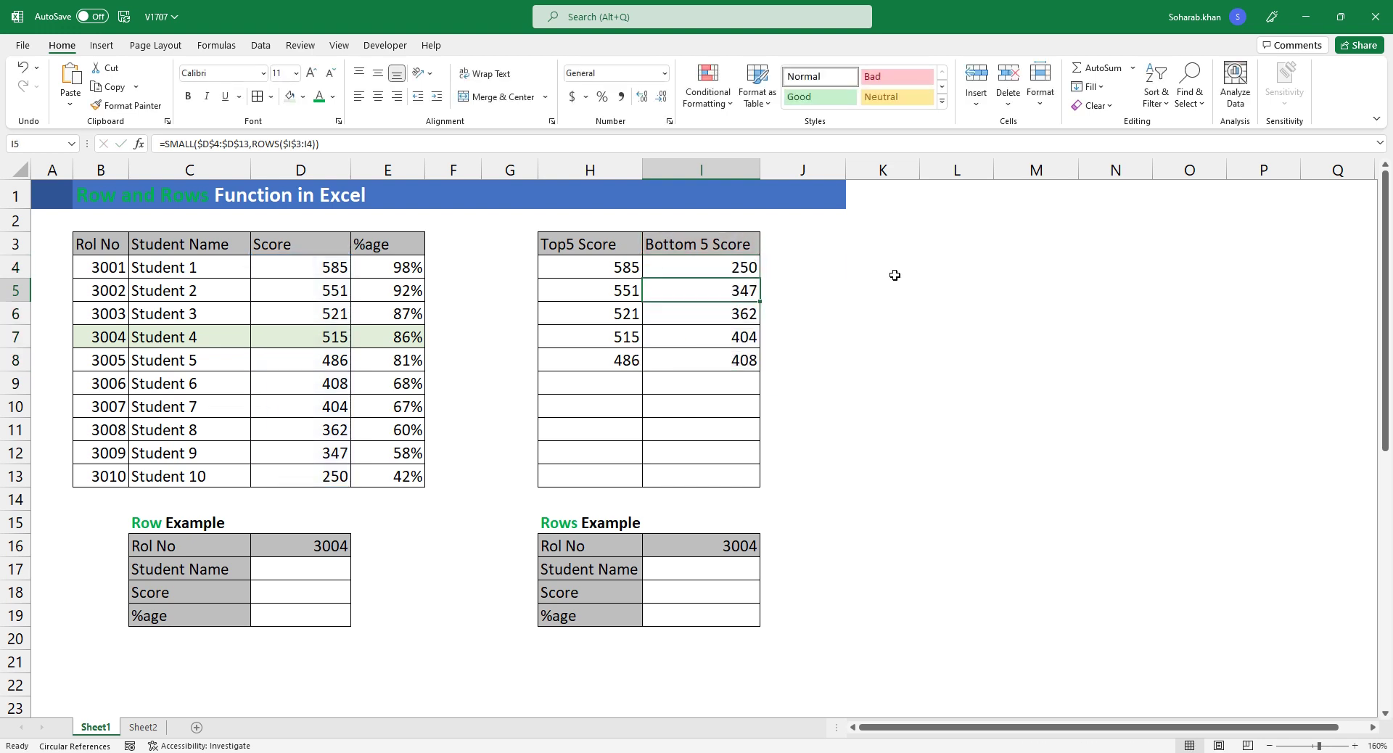
{"action": "key", "text": "F2"}
{"action": "key", "text": "Return"}
{"action": "key", "text": "F2"}
{"action": "key", "text": "Return"}
{"action": "key", "text": "F2"}
{"action": "key", "text": "Return"}
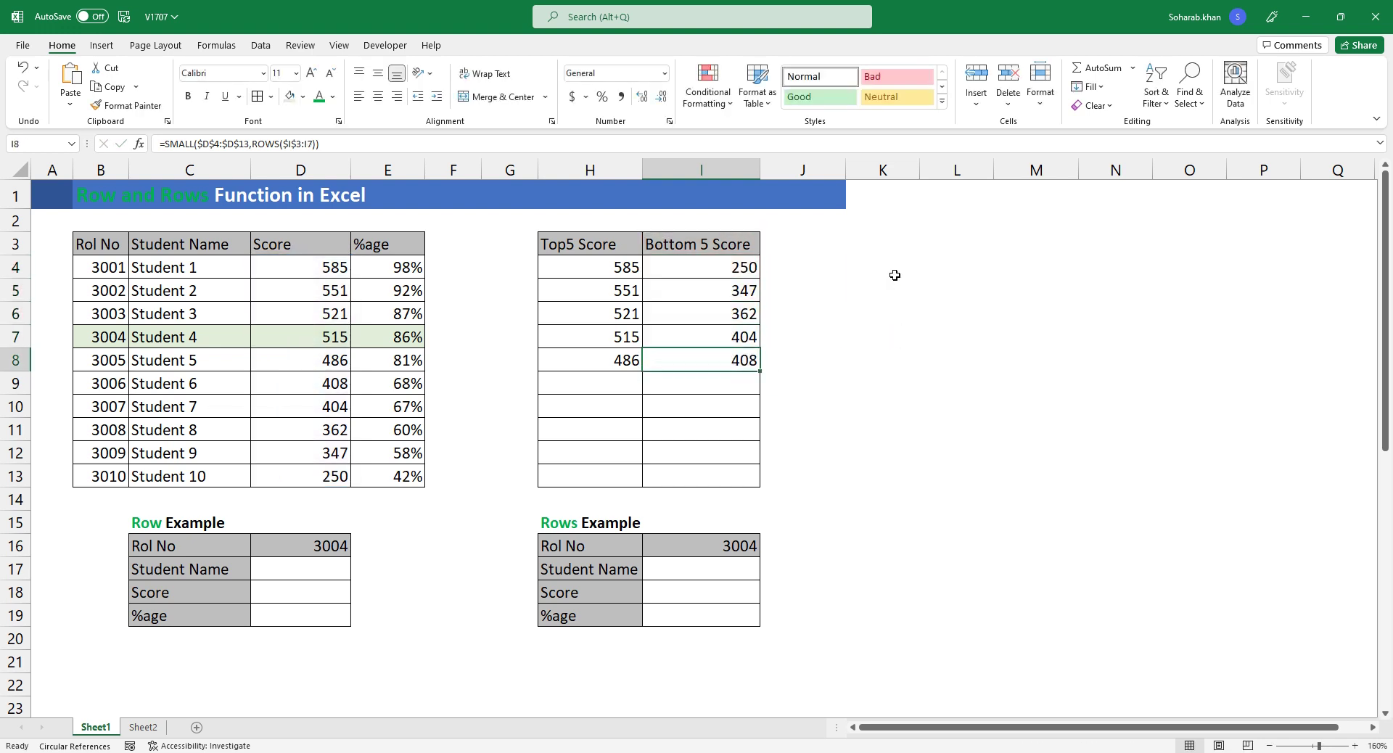
{"action": "key", "text": "Up"}
{"action": "key", "text": "F2"}
{"action": "key", "text": "Return"}
{"action": "key", "text": "Down"}
{"action": "key", "text": "Up"}
{"action": "key", "text": "Up"}
{"action": "key", "text": "Down"}
Step: Start a VLOOKUP formula in D17 of the Row Example with lookup value $D$16 and table range $B$4:$E$13
{"action": "left_click", "coordinate": [327, 571]}
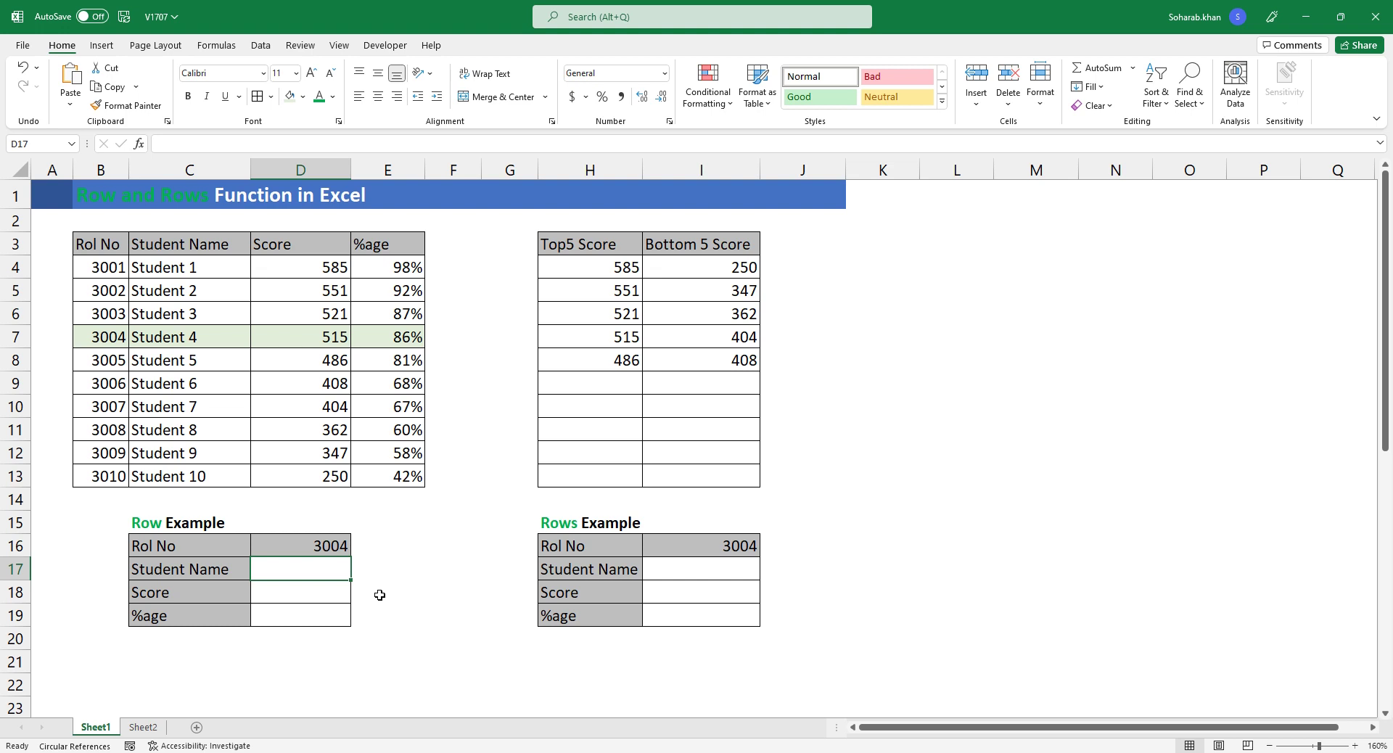
{"action": "type", "text": "=vlook"}
{"action": "key", "text": "Tab"}
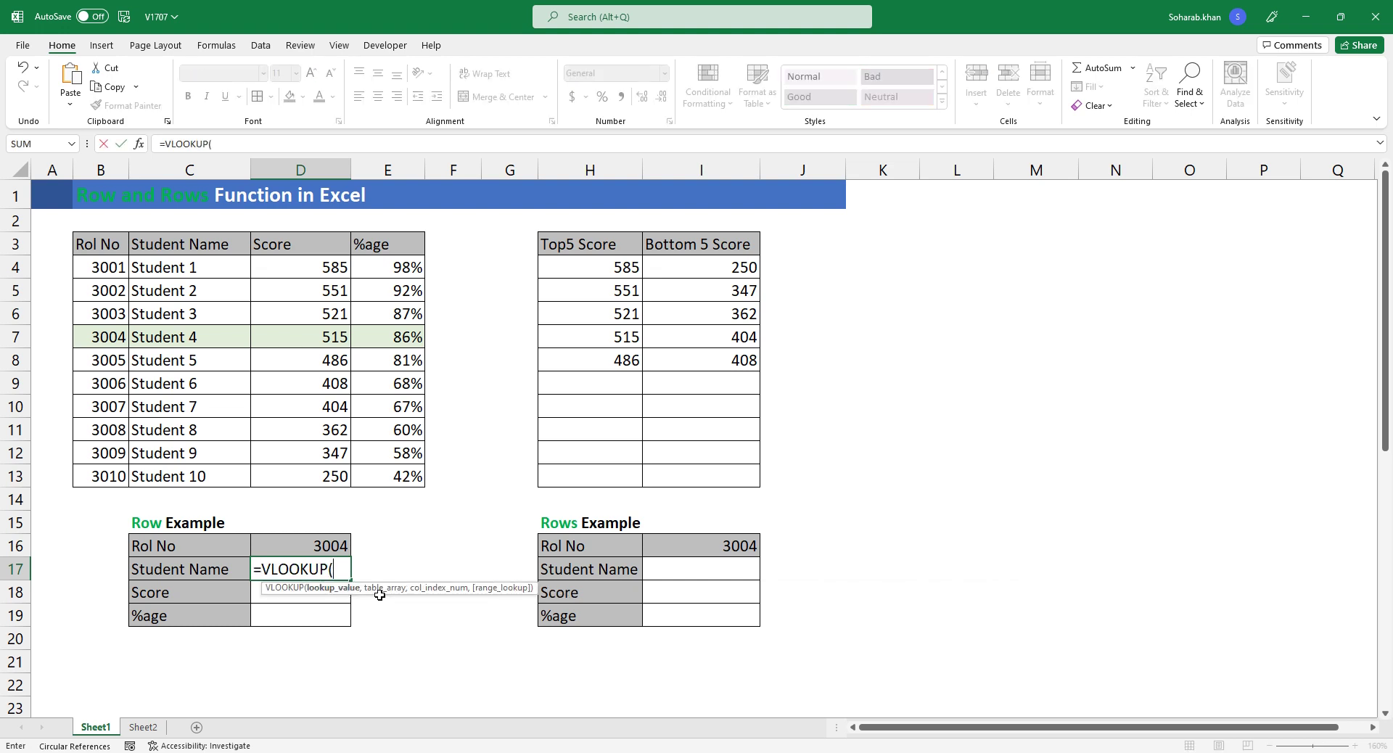
{"action": "key", "text": "Up"}
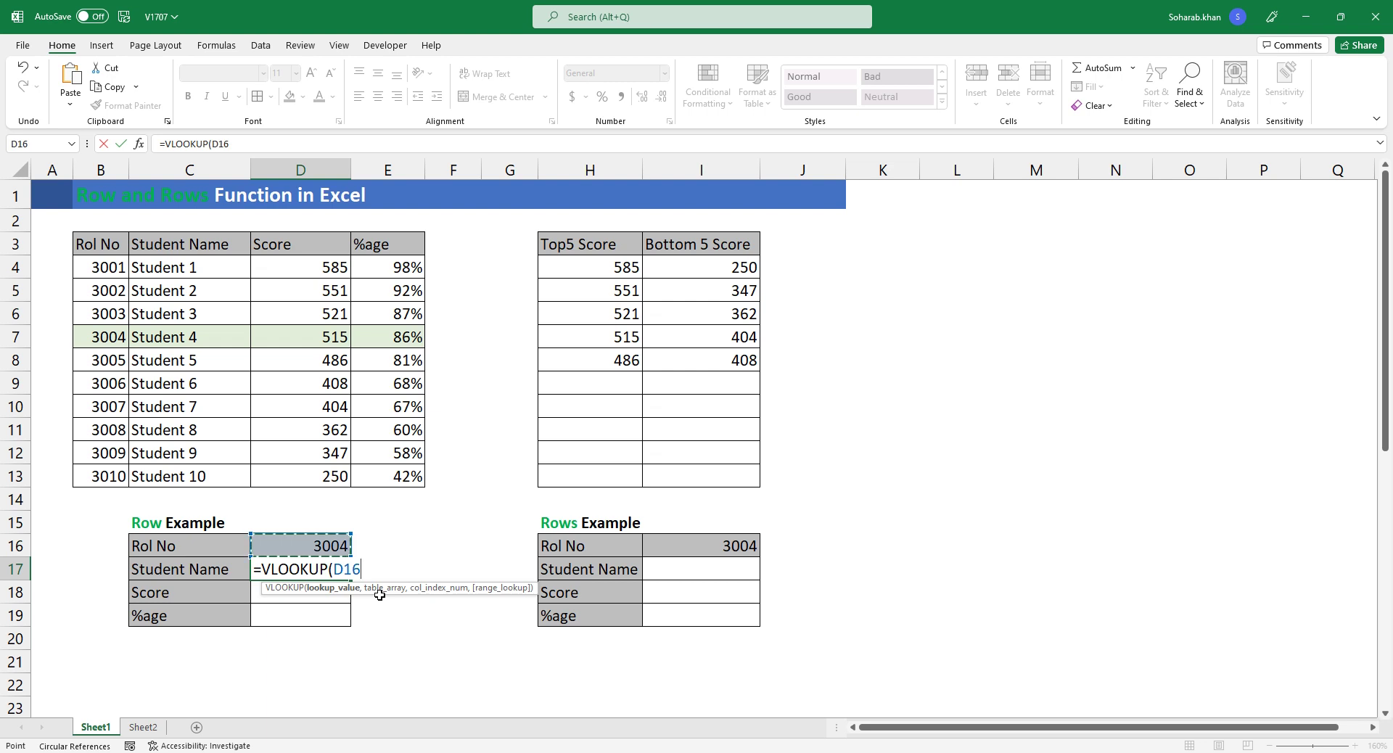
{"action": "key", "text": "F4"}
{"action": "type", "text": ","}
{"action": "left_click_drag", "start_coordinate": [116, 270], "coordinate": [395, 471]}
{"action": "key", "text": "F4"}
{"action": "type", "text": ","}
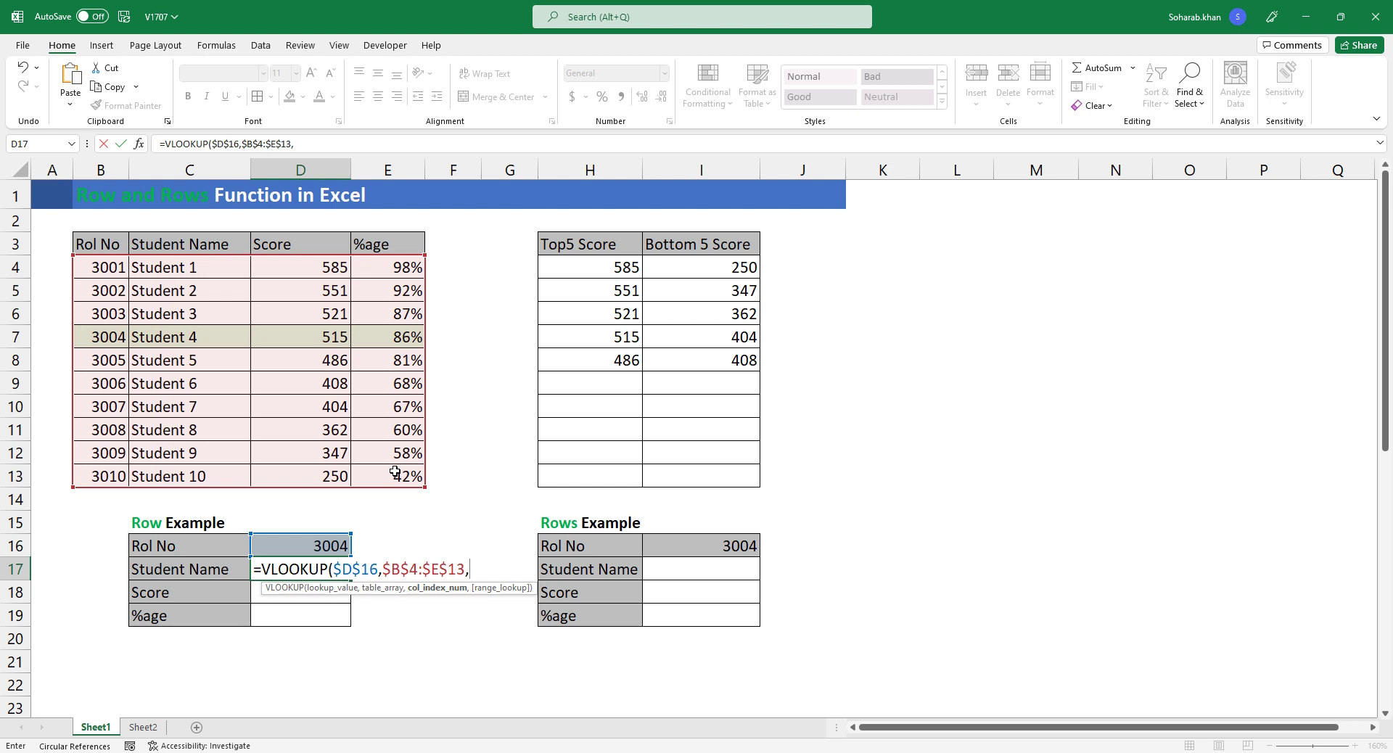
Step: Finish the D17 VLOOKUP with ROW(A2) as the column index and 0 for an exact match
{"action": "type", "text": "row"}
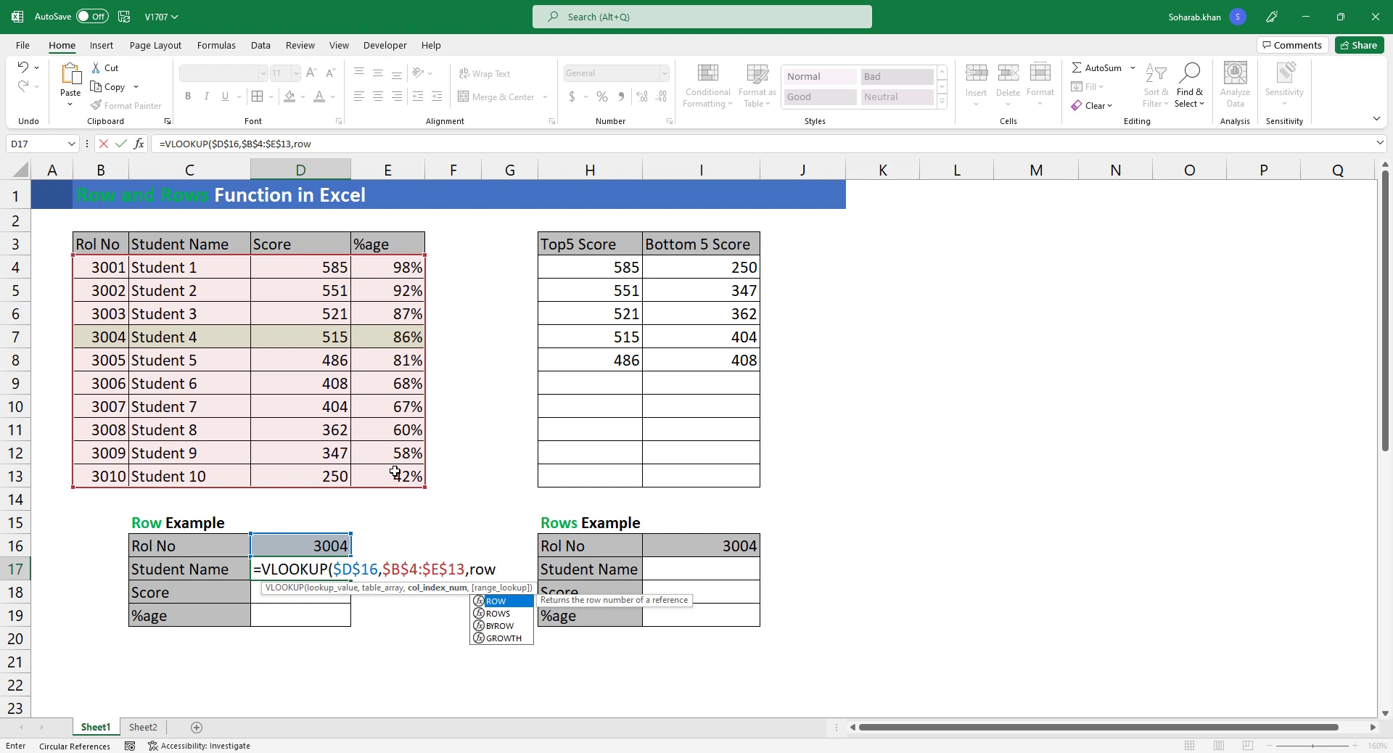
{"action": "key", "text": "Tab"}
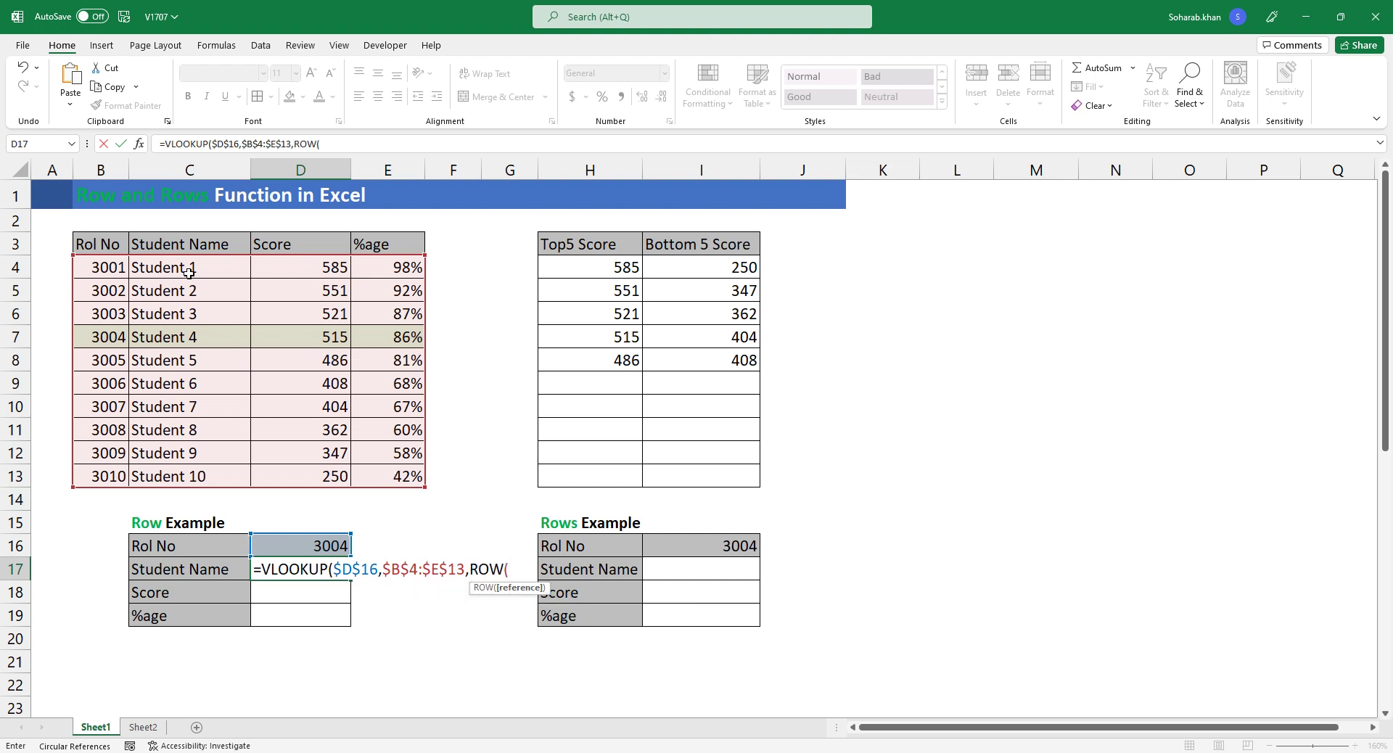
{"action": "type", "text": "a"}
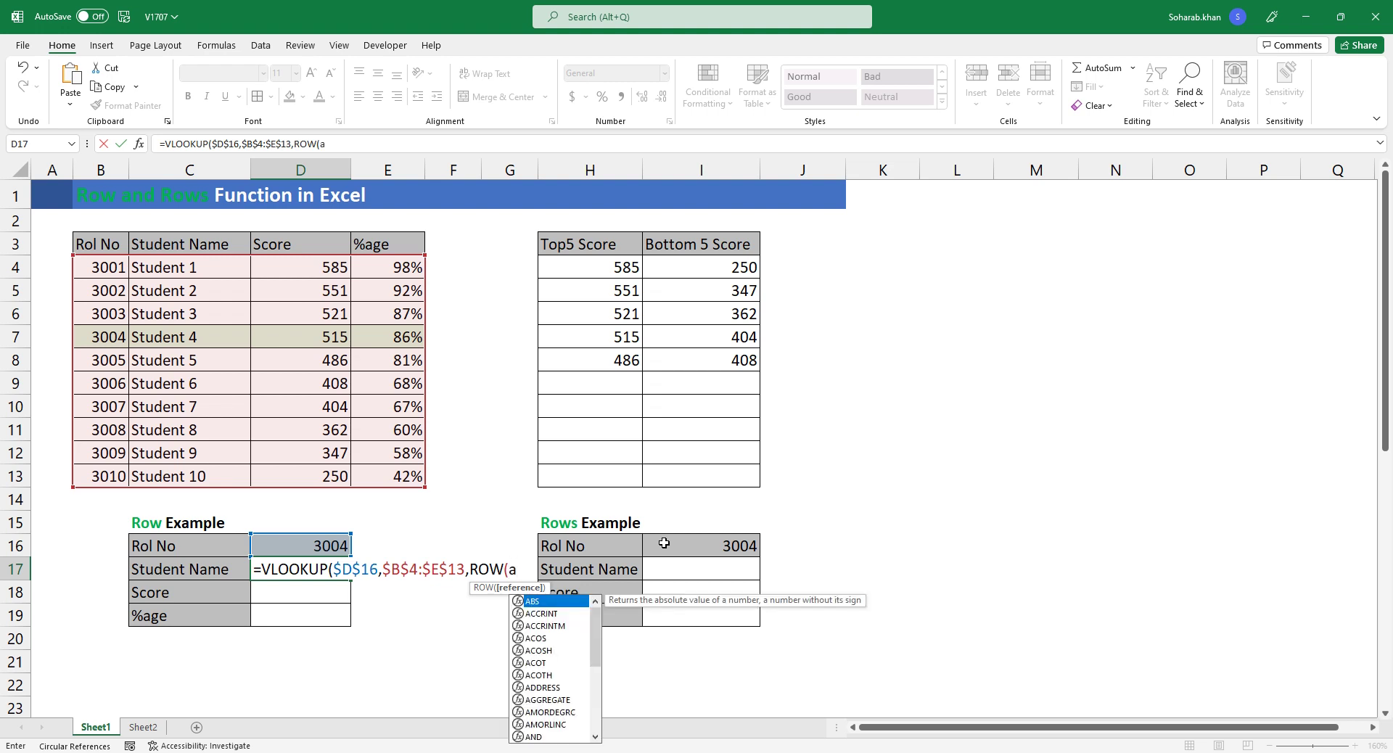
{"action": "type", "text": "2)"}
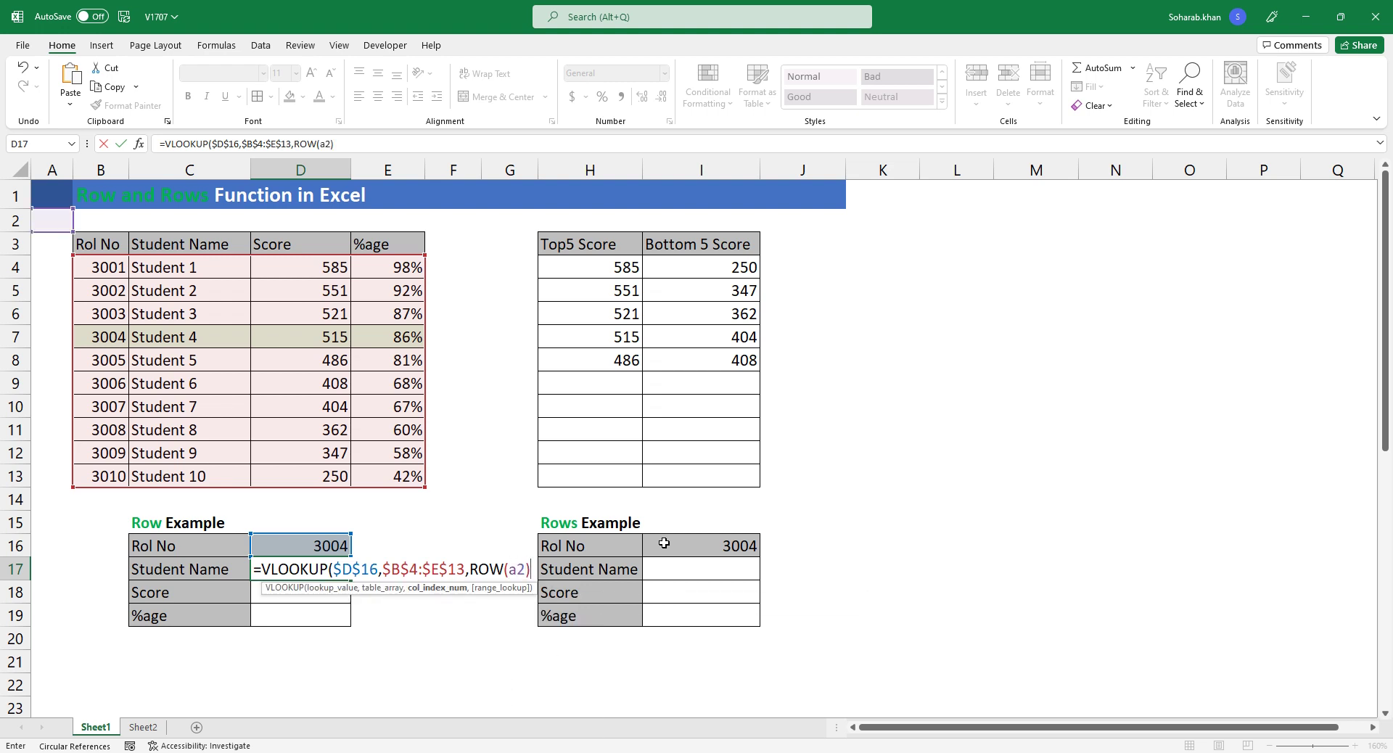
{"action": "type", "text": ","}
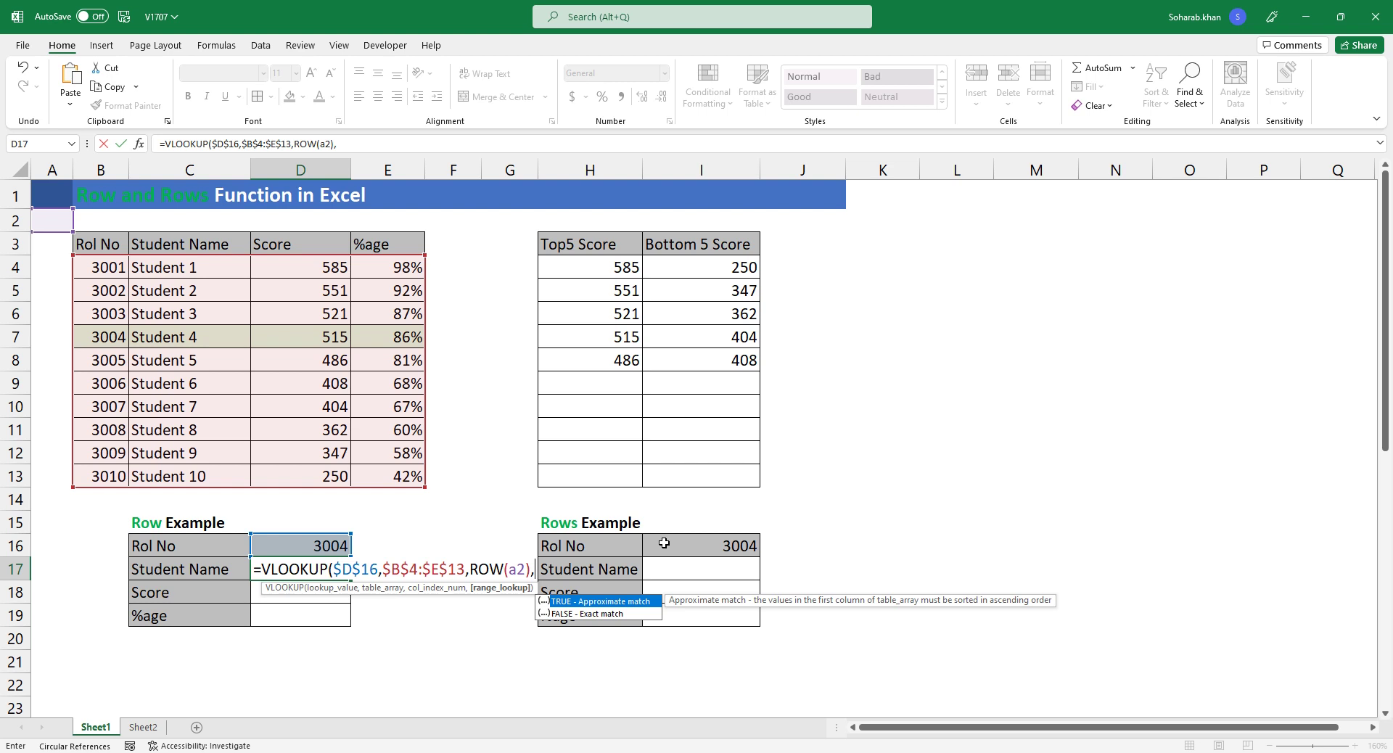
{"action": "type", "text": "0)"}
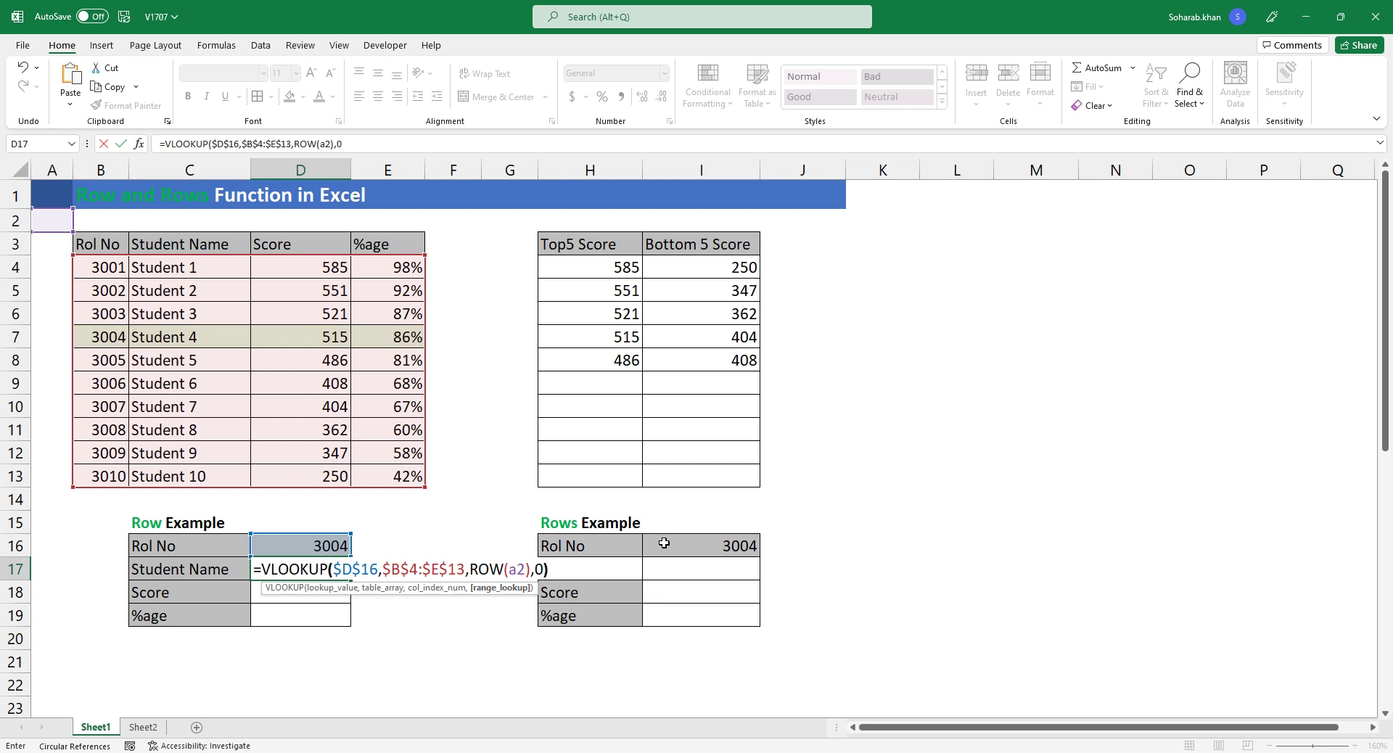
{"action": "key", "text": "ctrl+Return"}
Step: Fill the VLOOKUP formula through D17:D19 and check the ROW references in D18 and D19
{"action": "key", "text": "shift+Down"}
{"action": "key", "text": "shift+Down"}
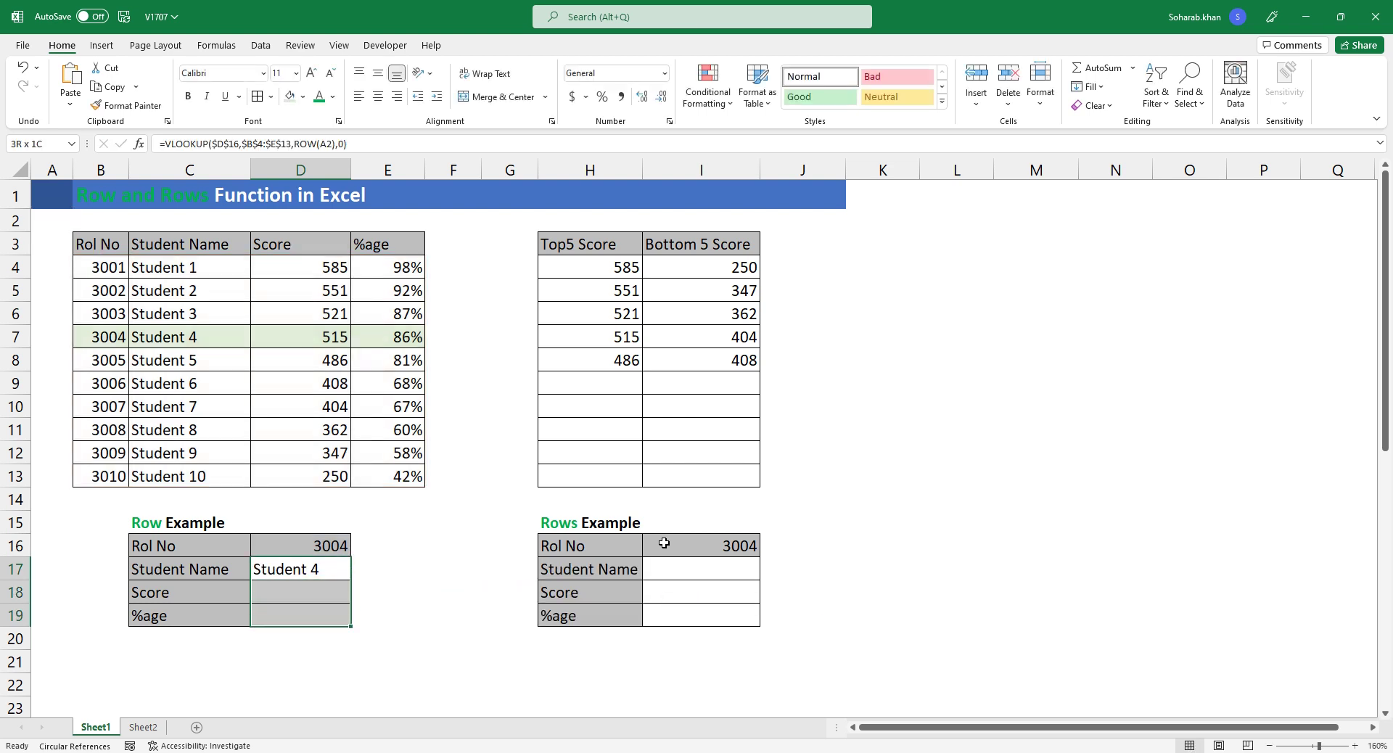
{"action": "key", "text": "F2"}
{"action": "key", "text": "ctrl+Return"}
{"action": "key", "text": "Down"}
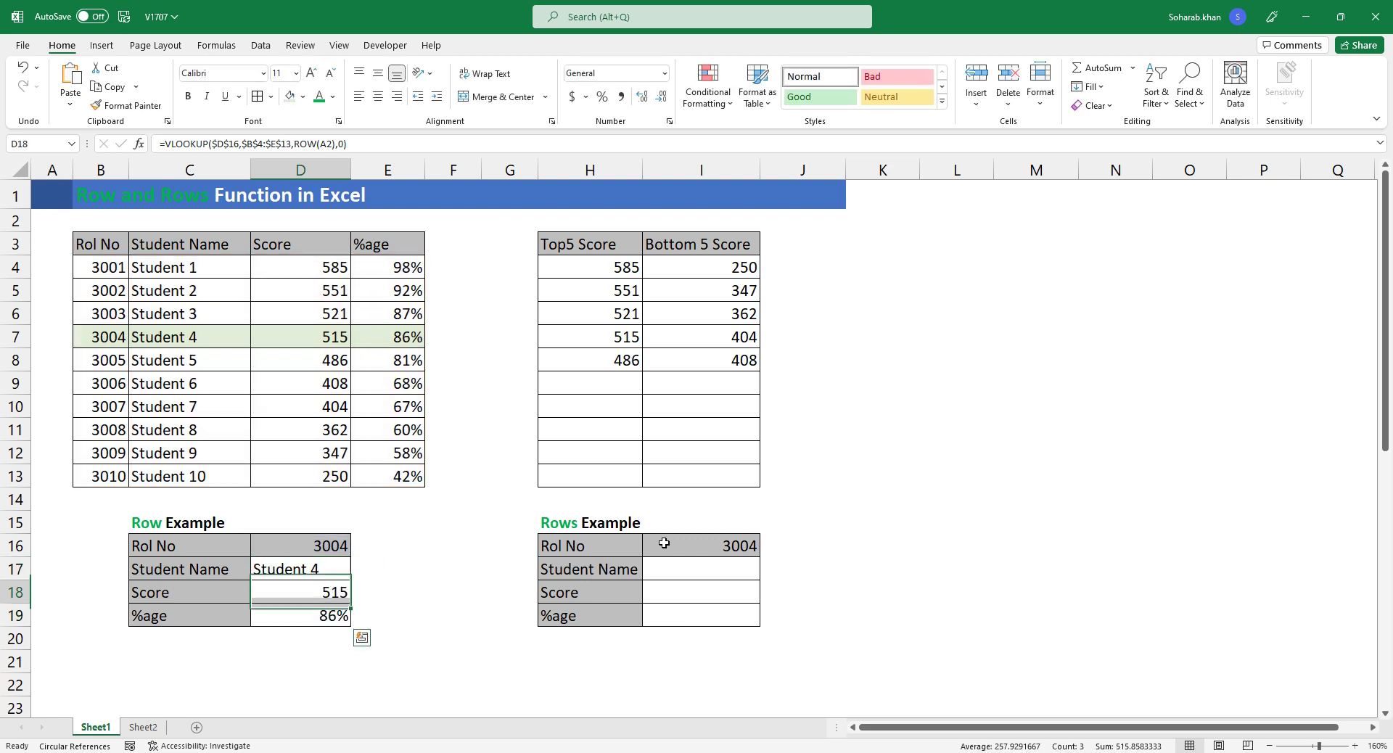
{"action": "key", "text": "F2"}
{"action": "key", "text": "Return"}
{"action": "key", "text": "F2"}
{"action": "key", "text": "Escape"}
Step: Enter =FORMULATEXT(D19) in D20 to display the VLOOKUP formula as text below the Row Example table
{"action": "key", "text": "Down"}
{"action": "type", "text": "="}
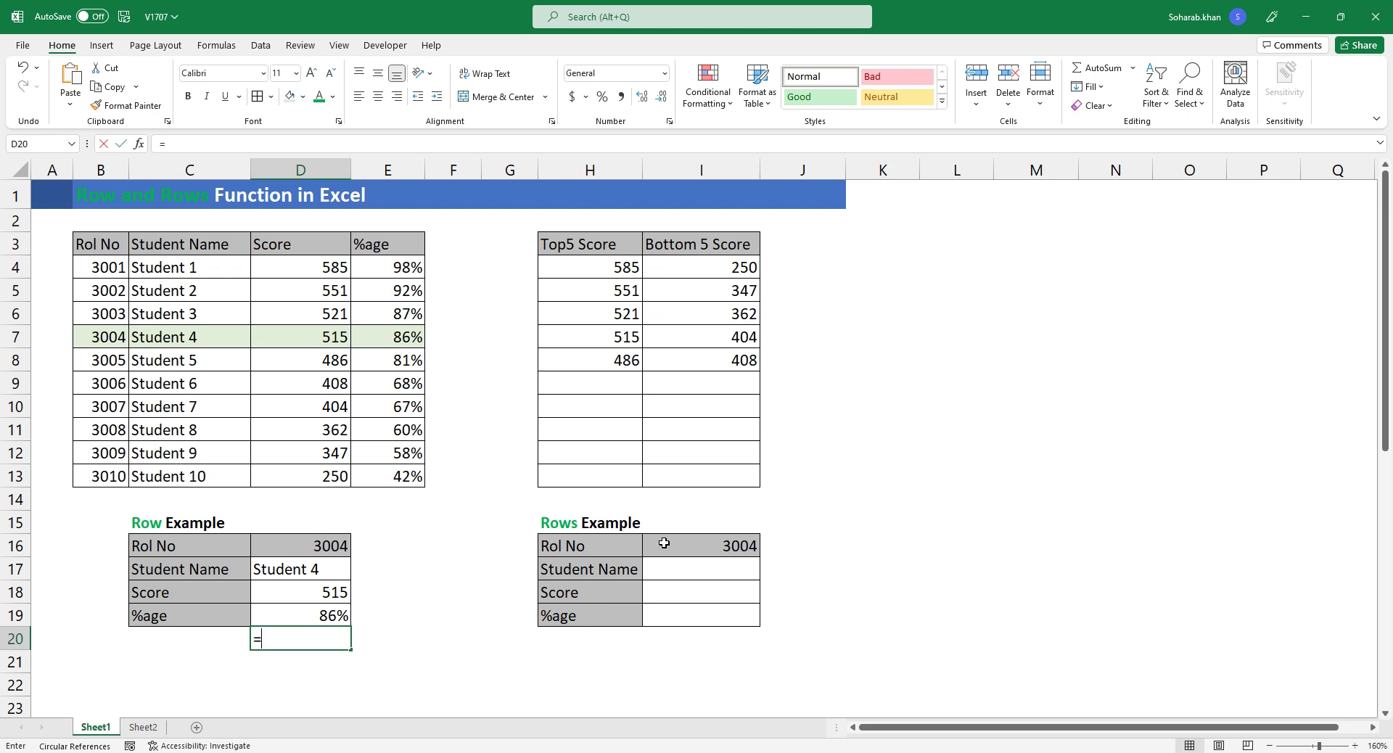
{"action": "type", "text": "r"}
{"action": "key", "text": "BackSpace"}
{"action": "type", "text": "forma"}
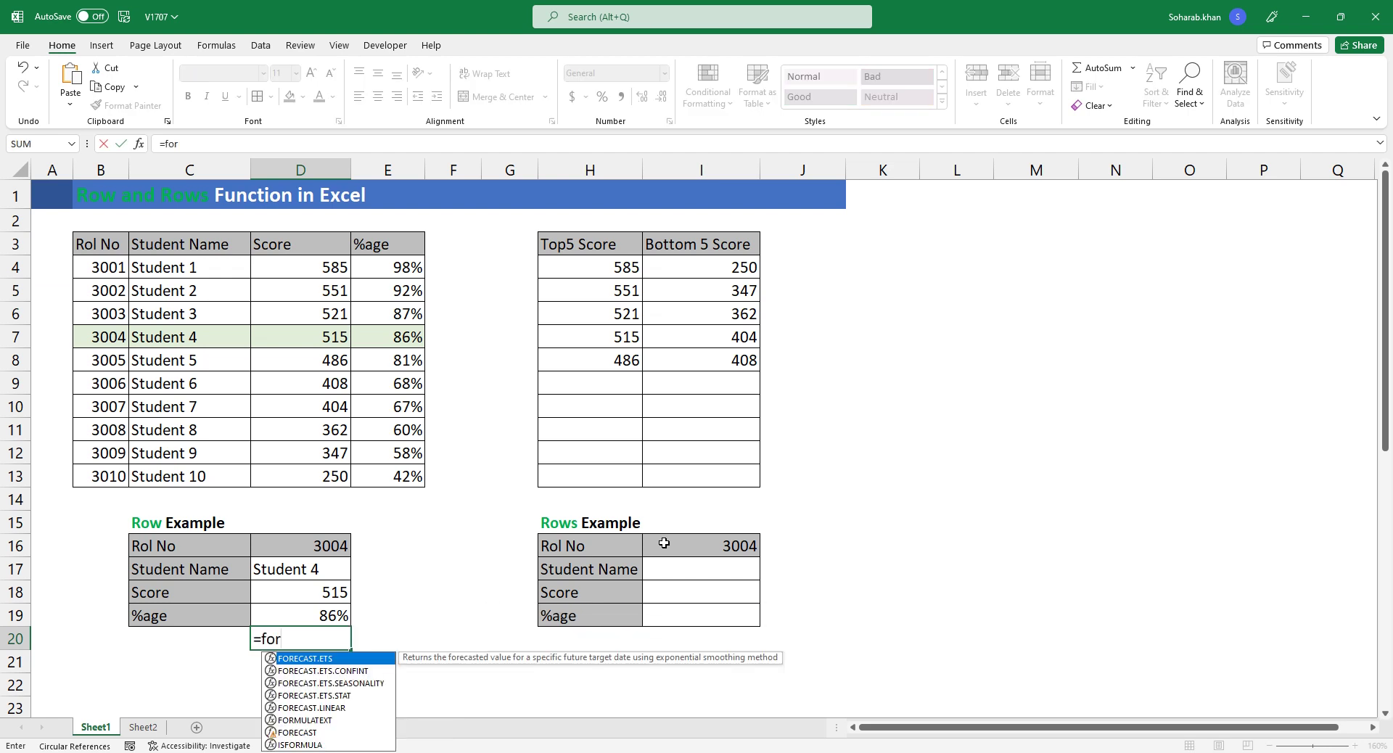
{"action": "key", "text": "Tab"}
{"action": "key", "text": "Up"}
{"action": "key", "text": "Return"}
{"action": "key", "text": "Up"}
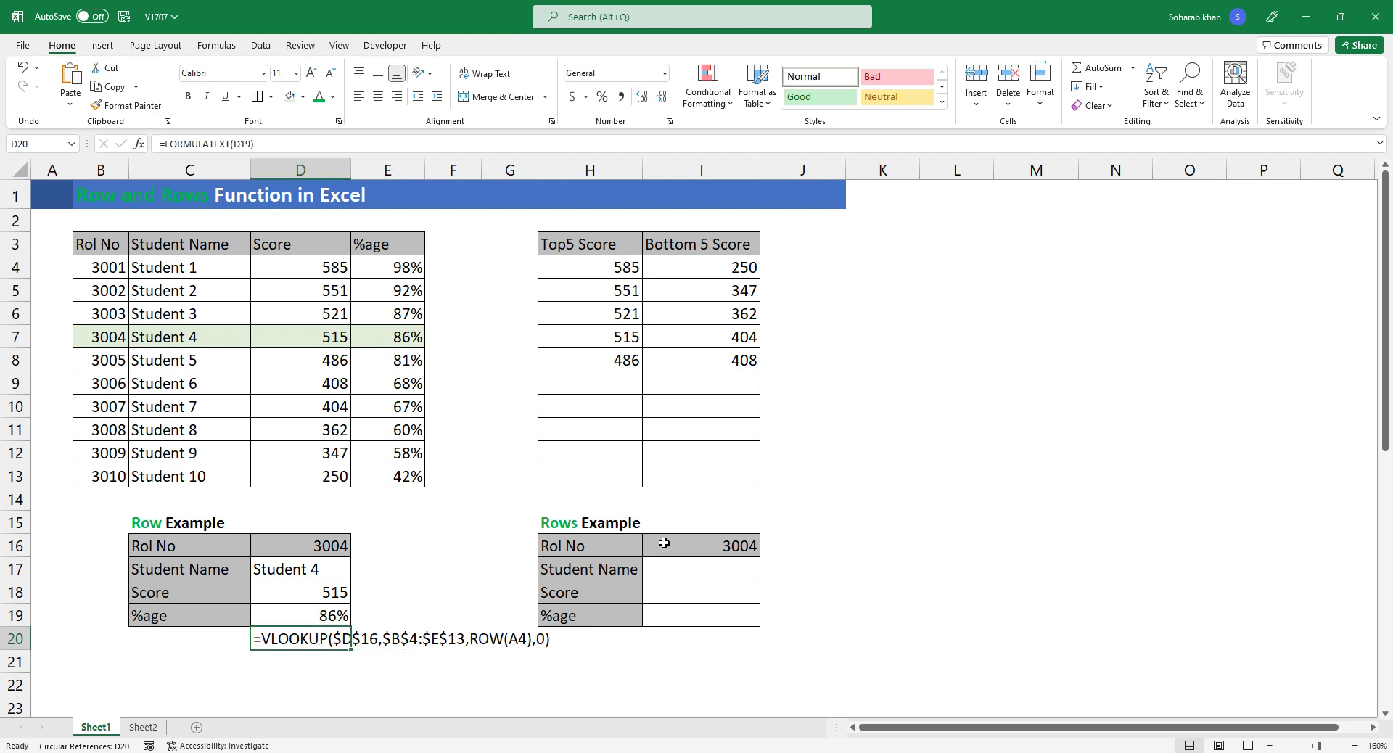
Step: Start a VLOOKUP formula in I17 of the Rows Example with lookup value $I$16 and table range $B$4:$E$13
{"action": "key", "text": "Right"}
{"action": "key", "text": "Right"}
{"action": "key", "text": "Right"}
{"action": "key", "text": "Right"}
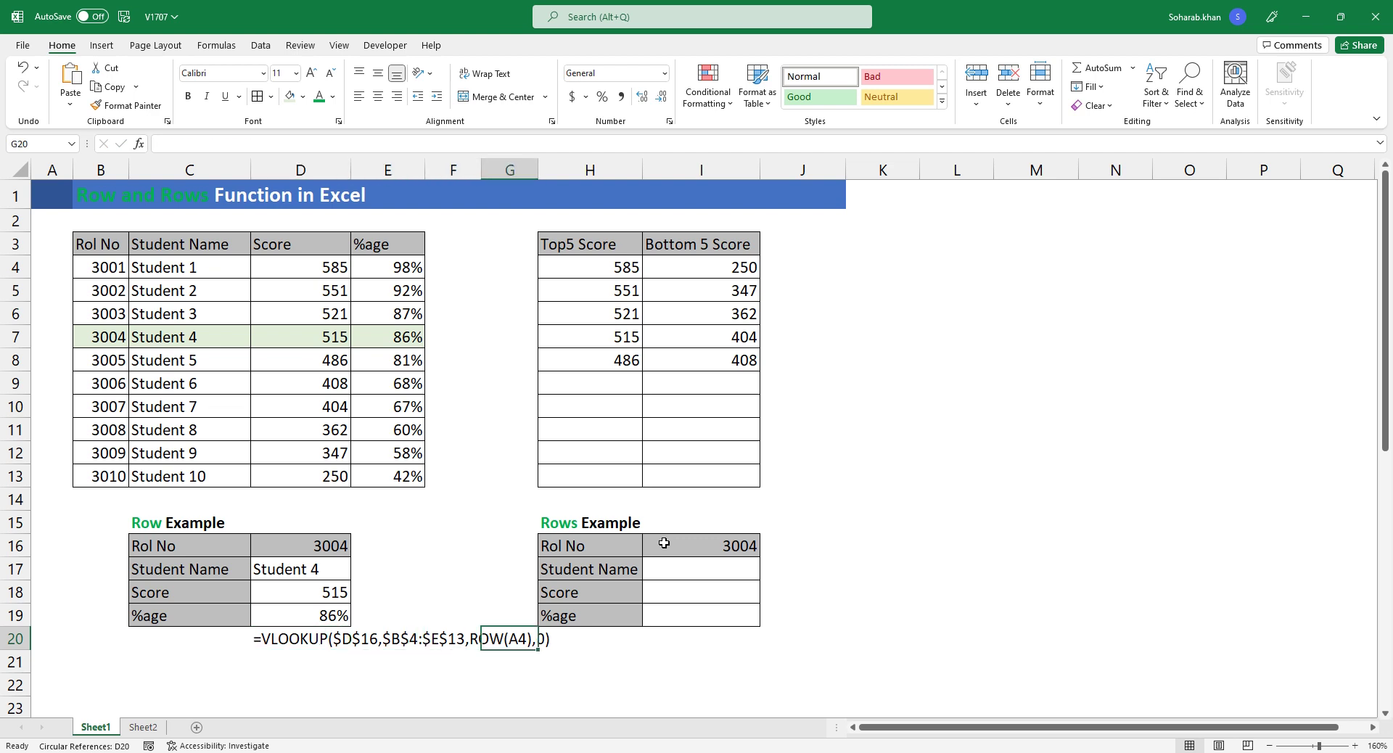
{"action": "key", "text": "Up"}
{"action": "key", "text": "Right"}
{"action": "key", "text": "Up"}
{"action": "key", "text": "Up"}
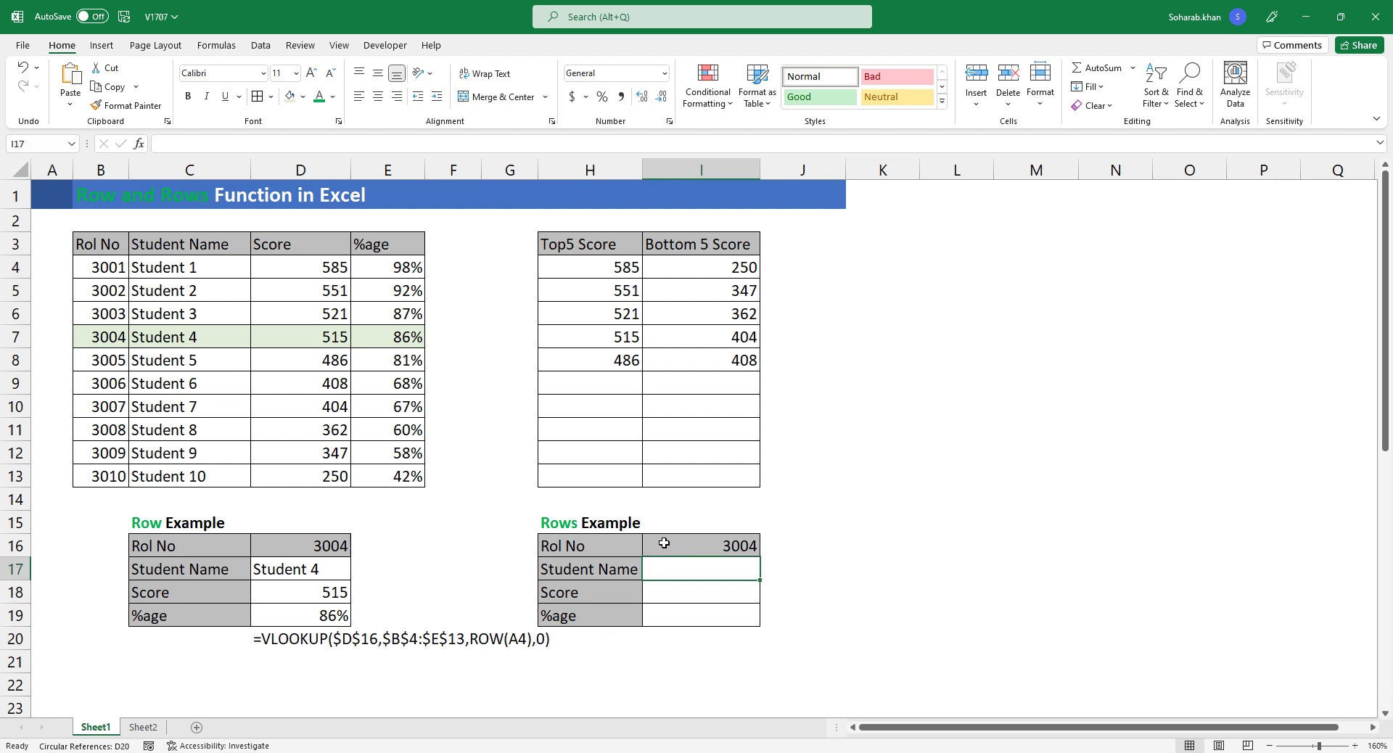
{"action": "type", "text": "=vlookup("}
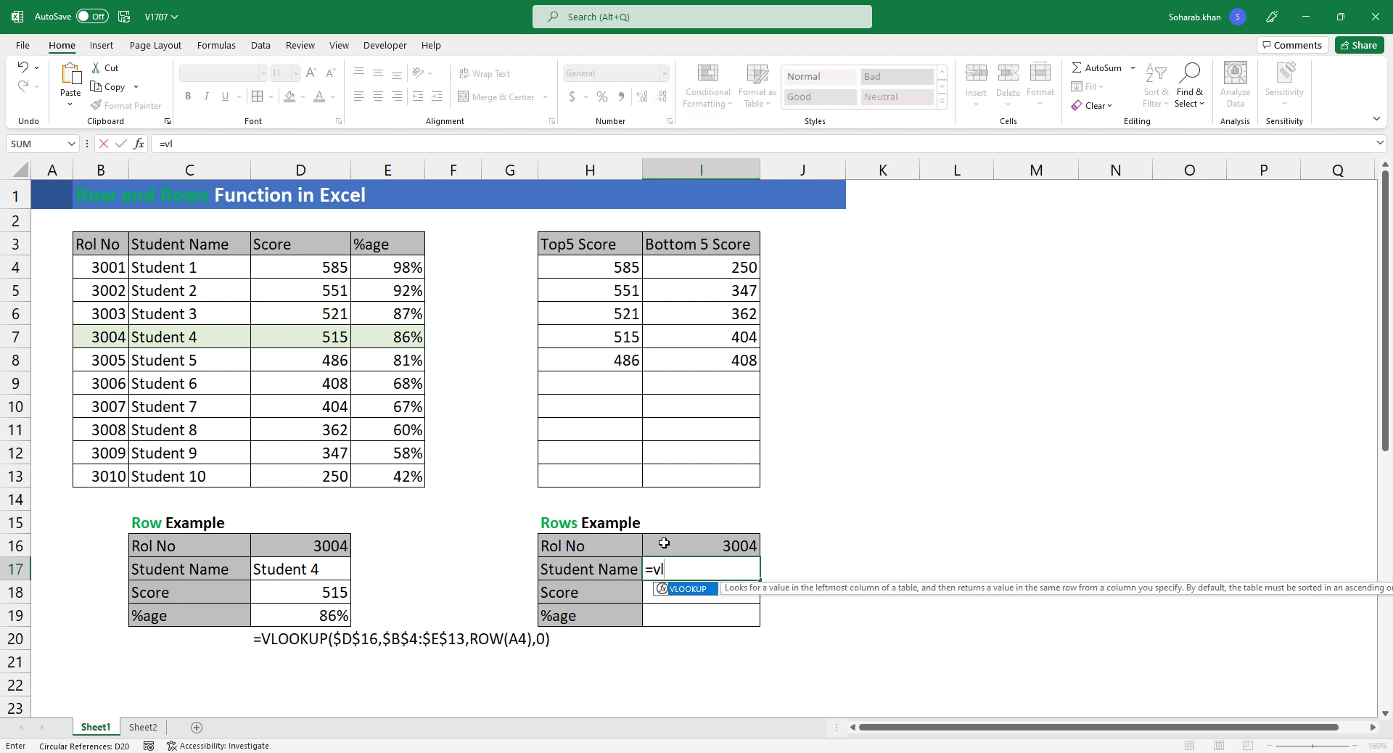
{"action": "left_click", "coordinate": [664, 544]}
{"action": "key", "text": "F4"}
{"action": "type", "text": ","}
{"action": "left_click_drag", "start_coordinate": [102, 264], "coordinate": [385, 471]}
{"action": "key", "text": "F4"}
{"action": "type", "text": ","}
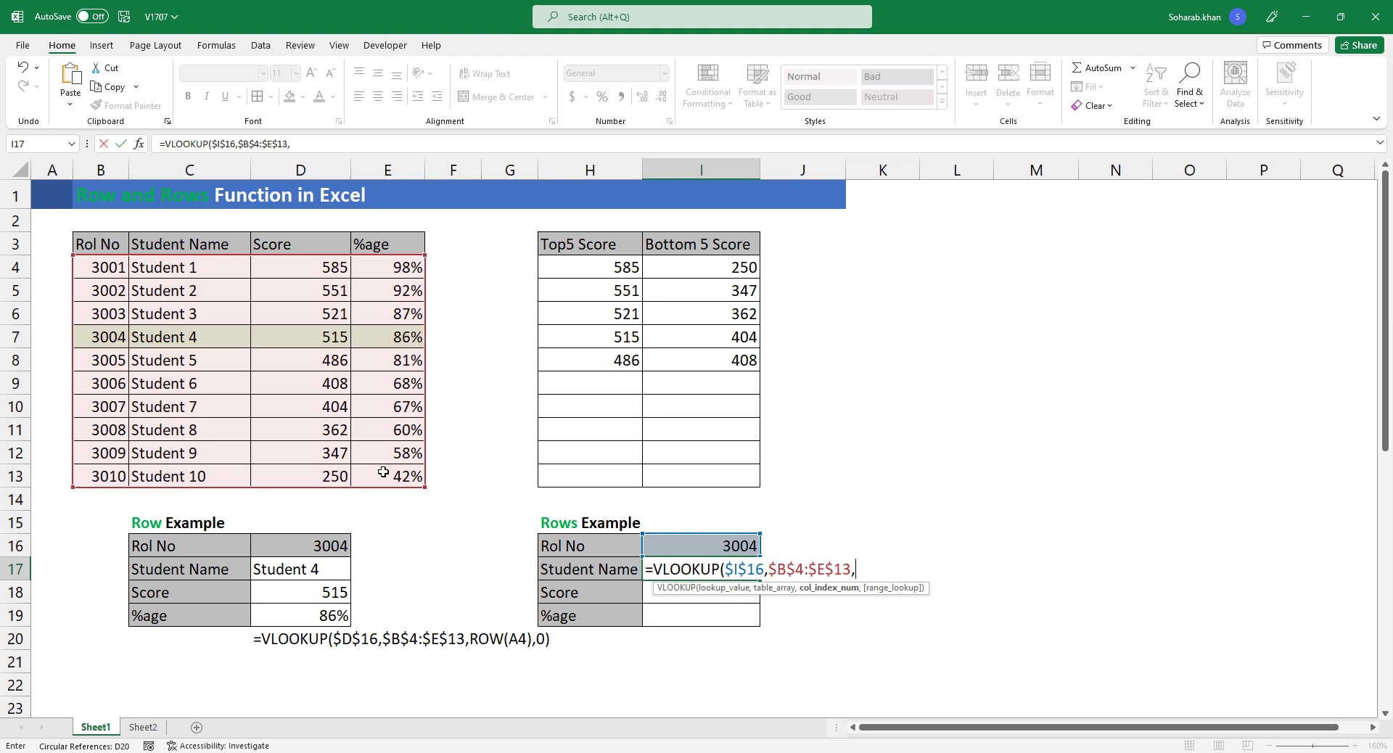
Step: Finish the I17 VLOOKUP with ROWS($I$16:I17) as the column index and 0 for an exact match
{"action": "type", "text": "rows"}
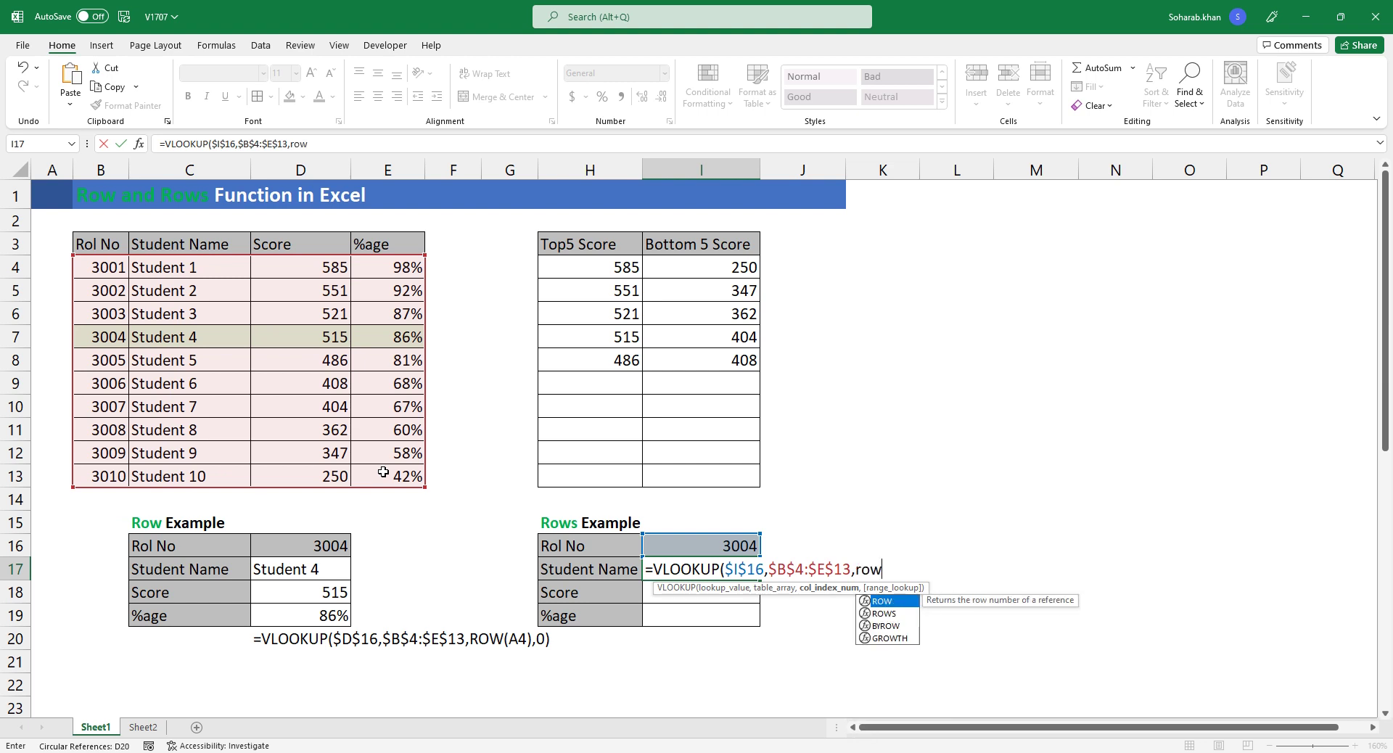
{"action": "key", "text": "Tab"}
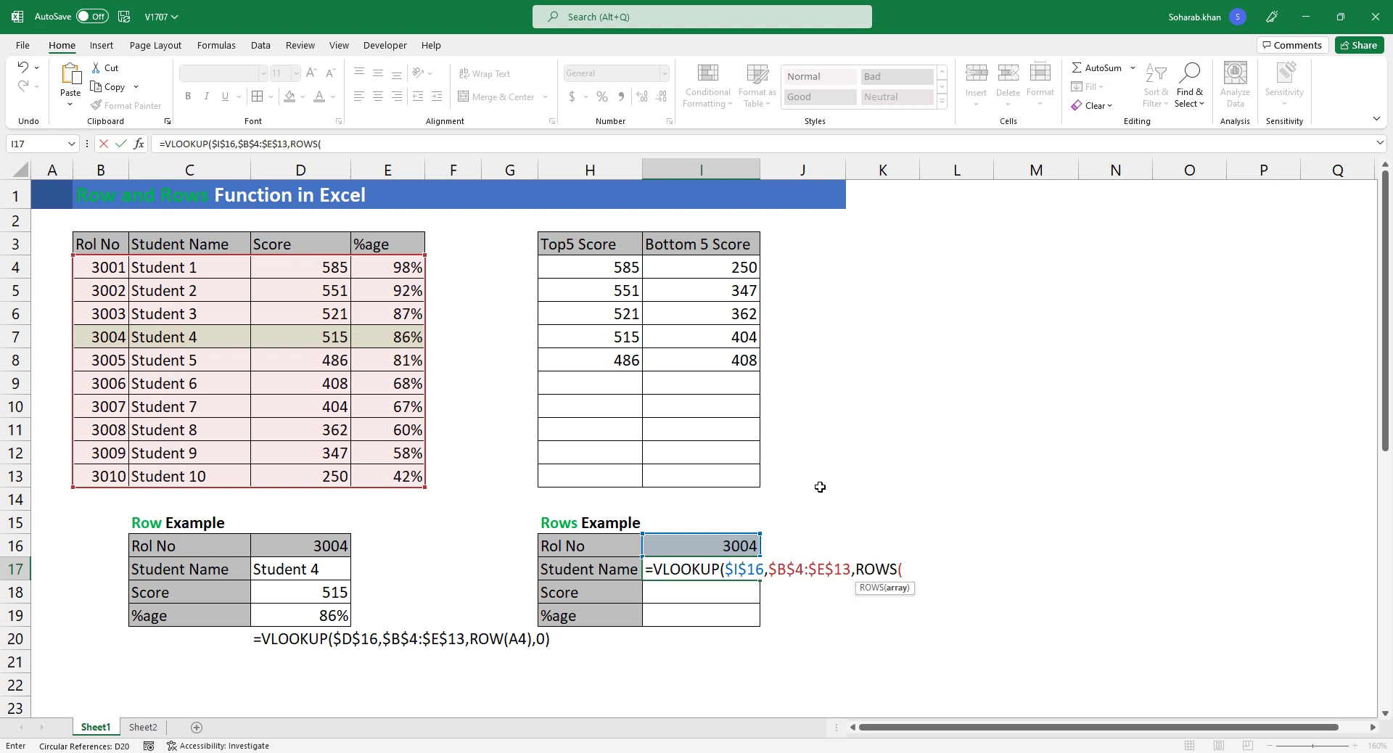
{"action": "left_click", "coordinate": [710, 545]}
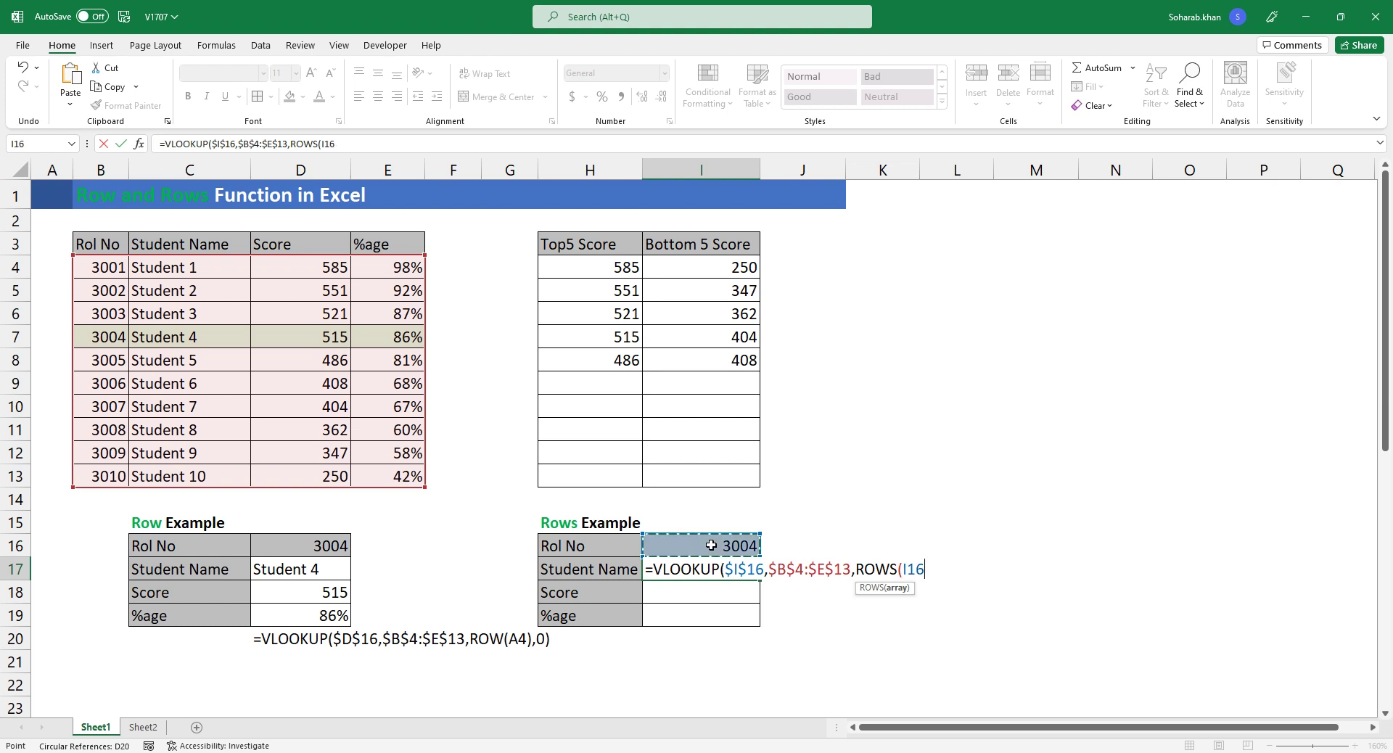
{"action": "key", "text": "F8"}
{"action": "left_click", "coordinate": [918, 571]}
{"action": "key", "text": "Left"}
{"action": "key", "text": "F4"}
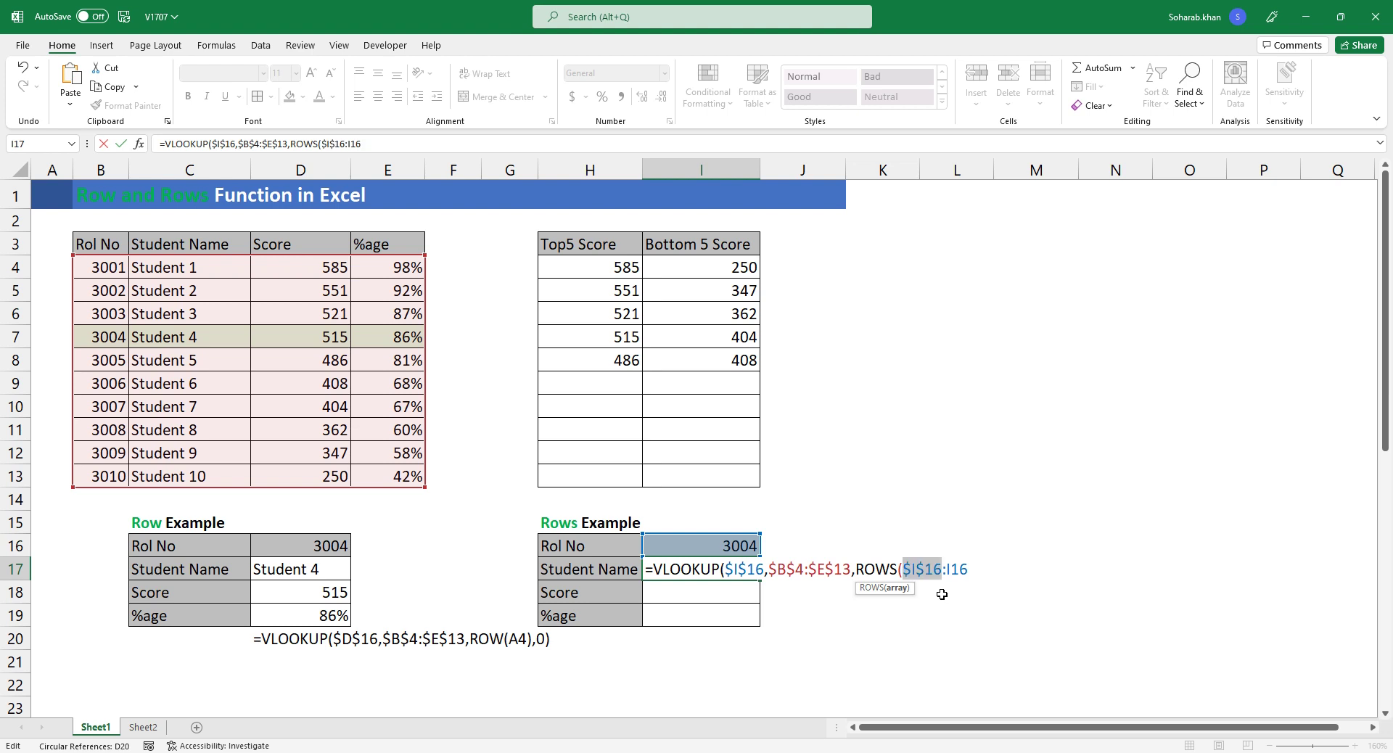
{"action": "key", "text": "End"}
{"action": "key", "text": "BackSpace"}
{"action": "type", "text": "7"}
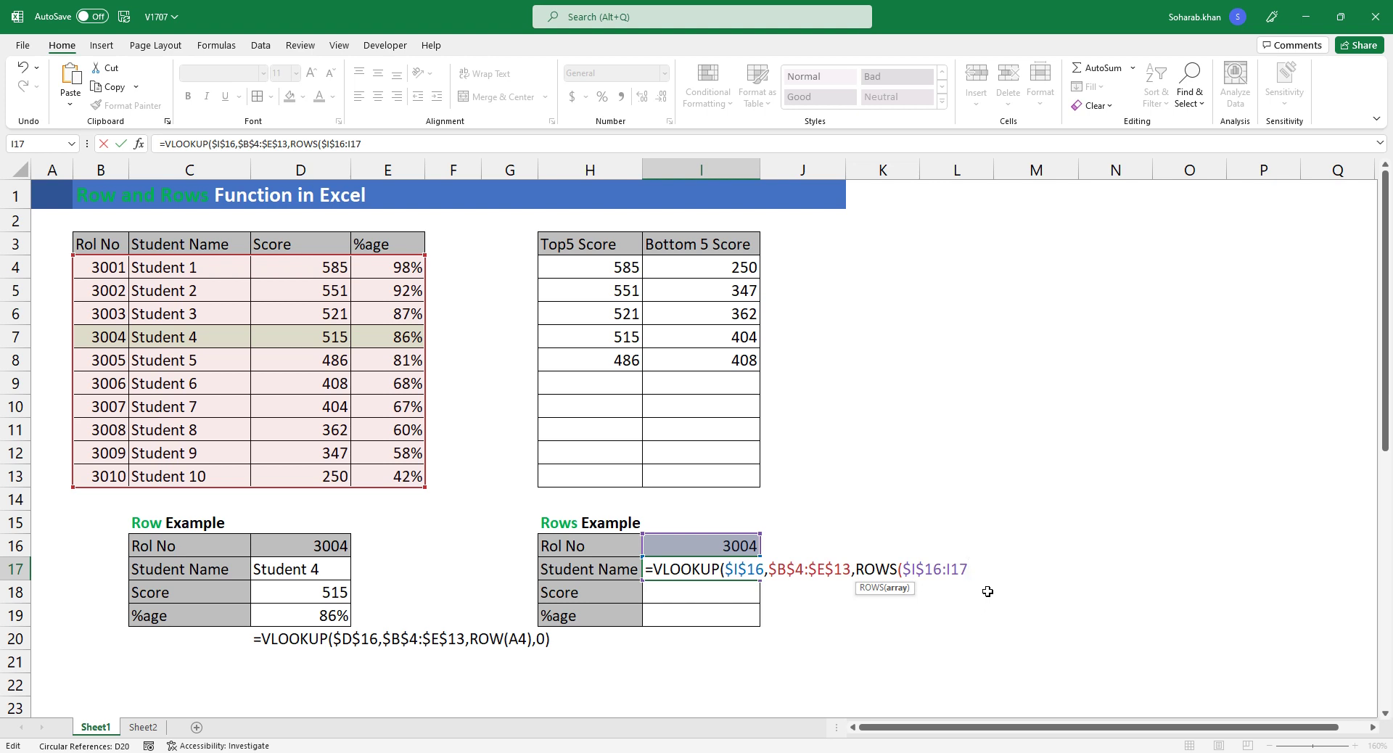
{"action": "type", "text": ")"}
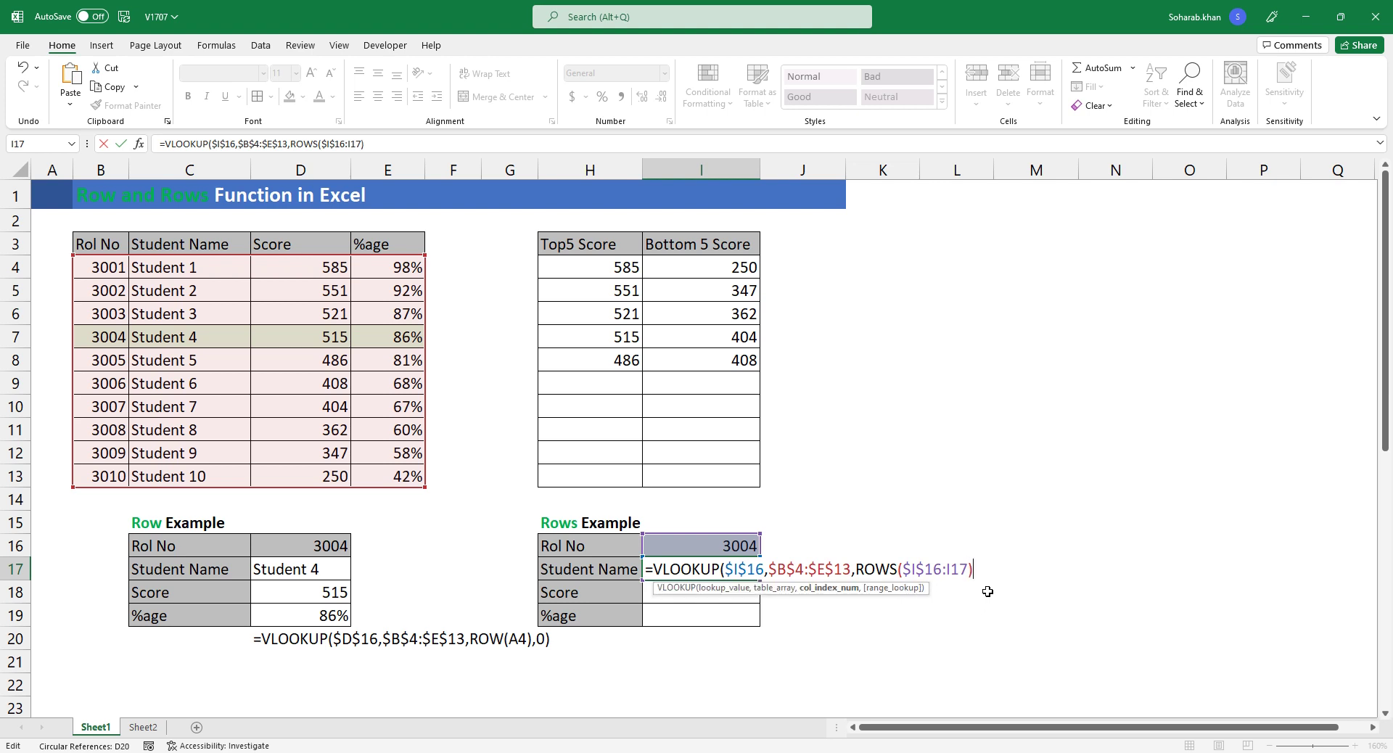
{"action": "type", "text": ",0)"}
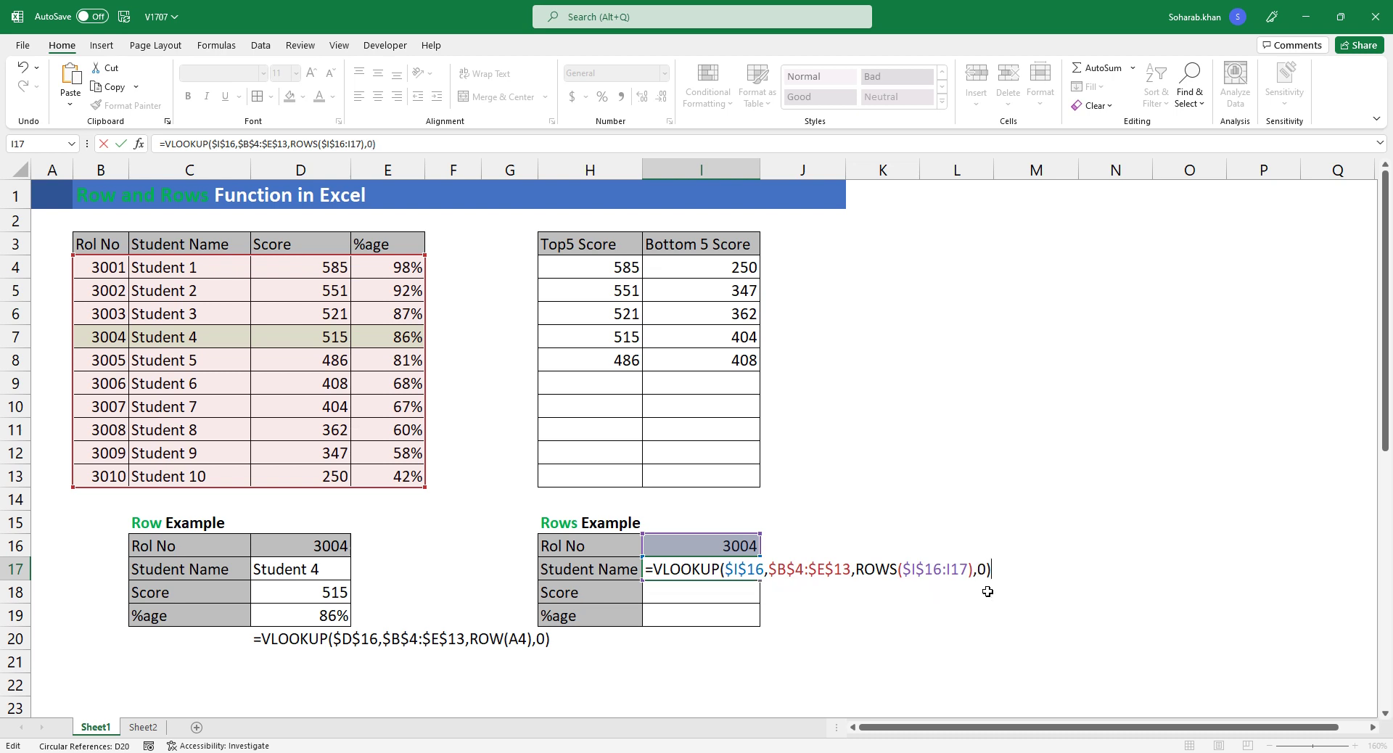
{"action": "key", "text": "Return"}
Step: Fill the VLOOKUP formula through I17:I19 and check the expanding ROWS range in I18
{"action": "key", "text": "Up"}
{"action": "key", "text": "shift+Down"}
{"action": "key", "text": "shift+Down"}
{"action": "key", "text": "F2"}
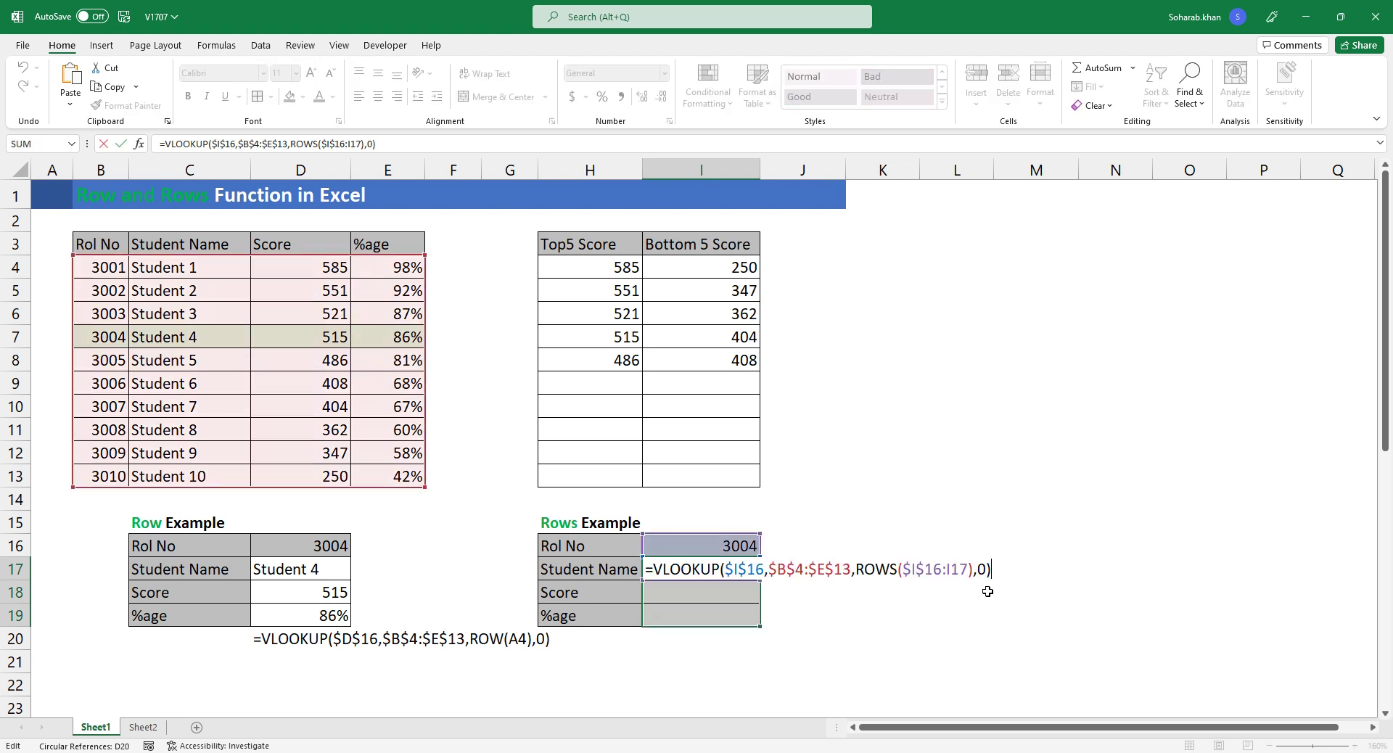
{"action": "key", "text": "ctrl+Return"}
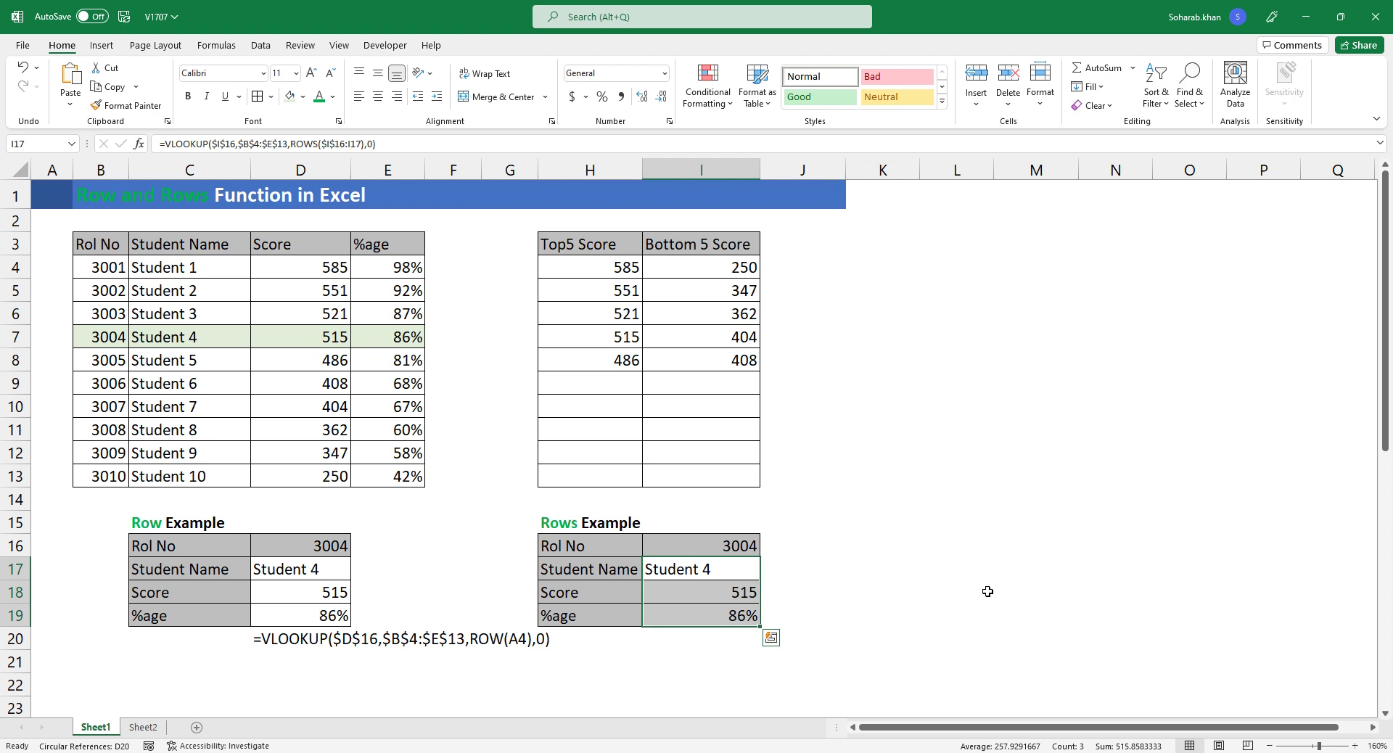
{"action": "left_click_drag", "start_coordinate": [735, 589], "coordinate": [735, 580]}
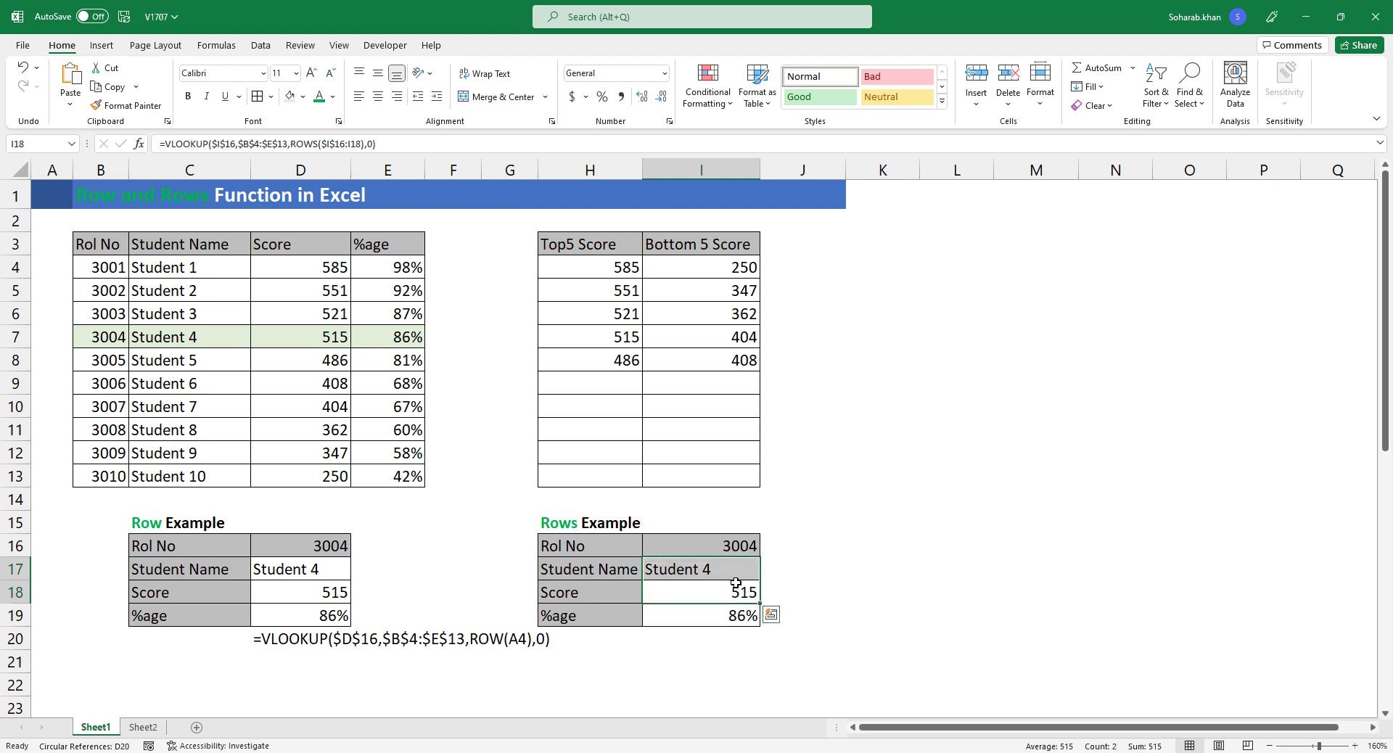
{"action": "left_click", "coordinate": [736, 587]}
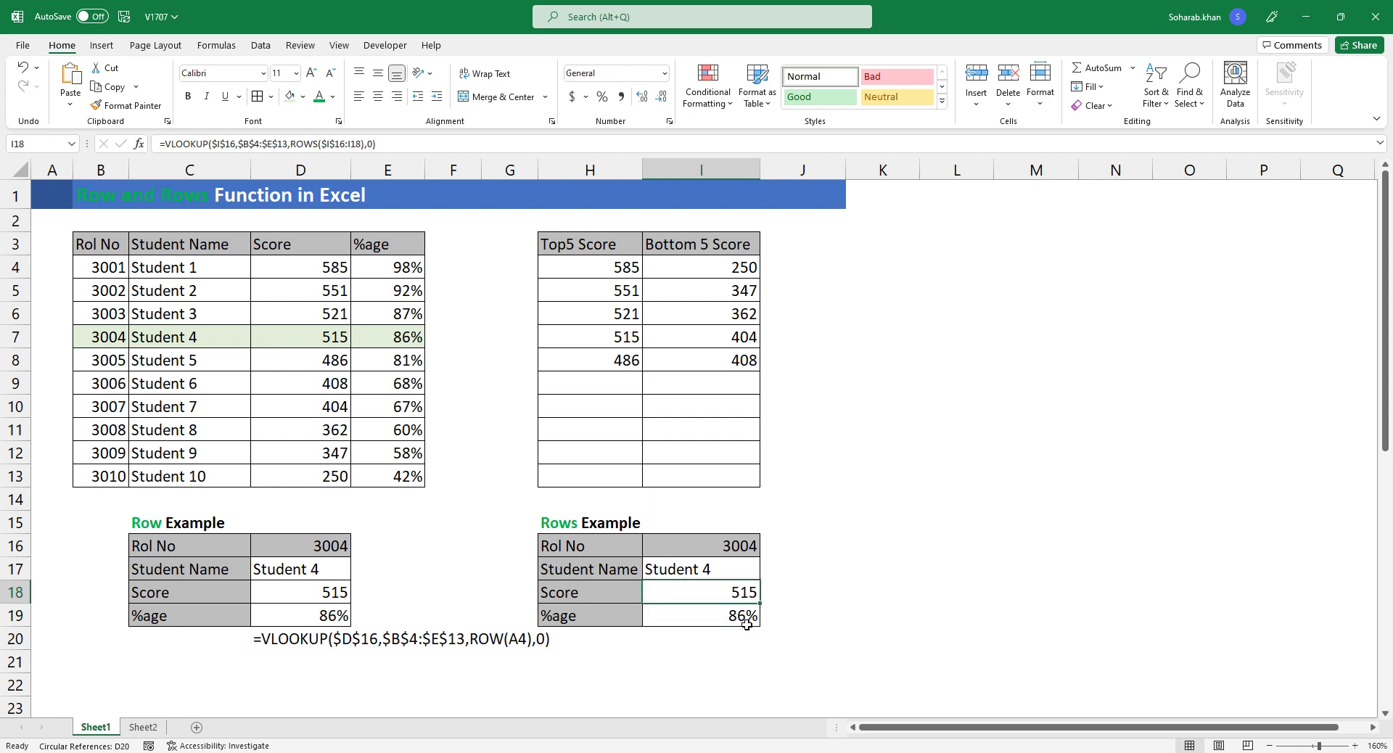
{"action": "key", "text": "F2"}
{"action": "key", "text": "Return"}
Step: Enter =FORMULATEXT(I19) in I20 to display the VLOOKUP formula as text below the Rows Example table
{"action": "left_click", "coordinate": [737, 637]}
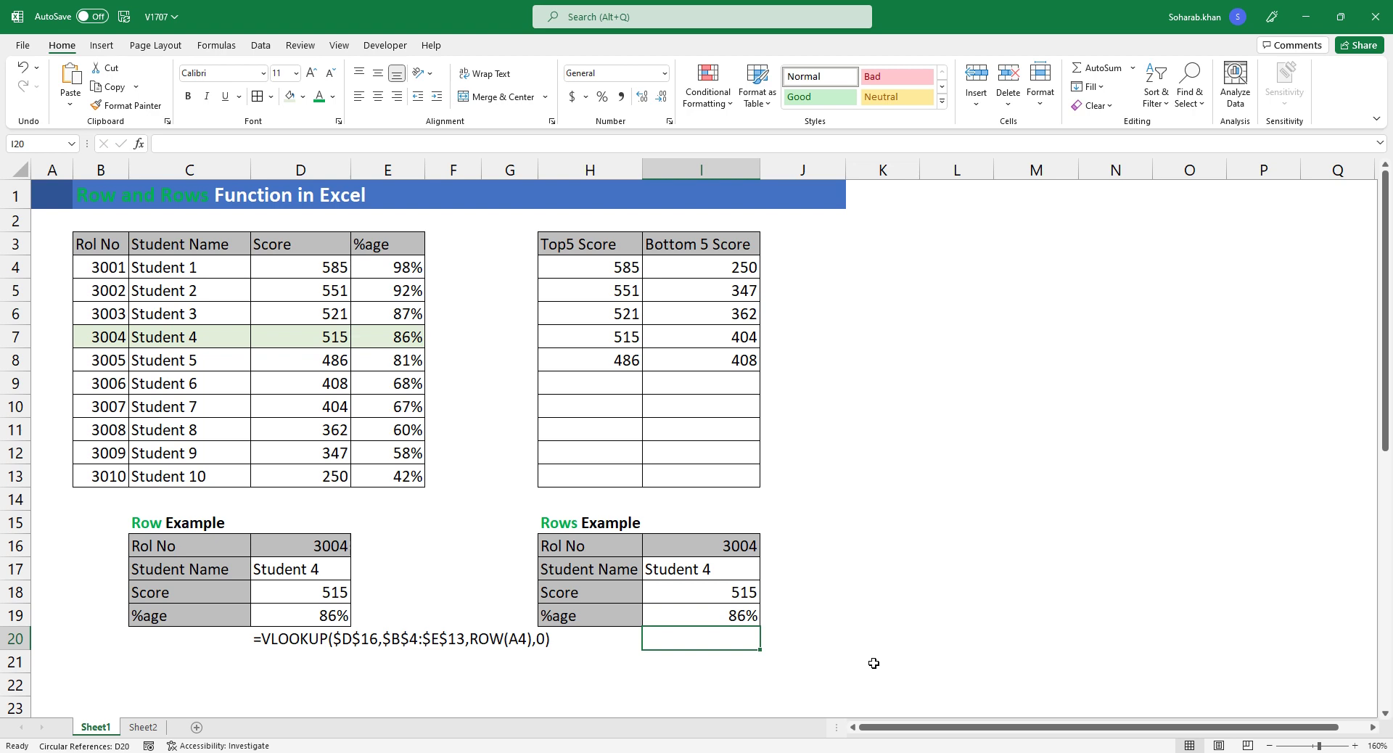
{"action": "type", "text": "=for"}
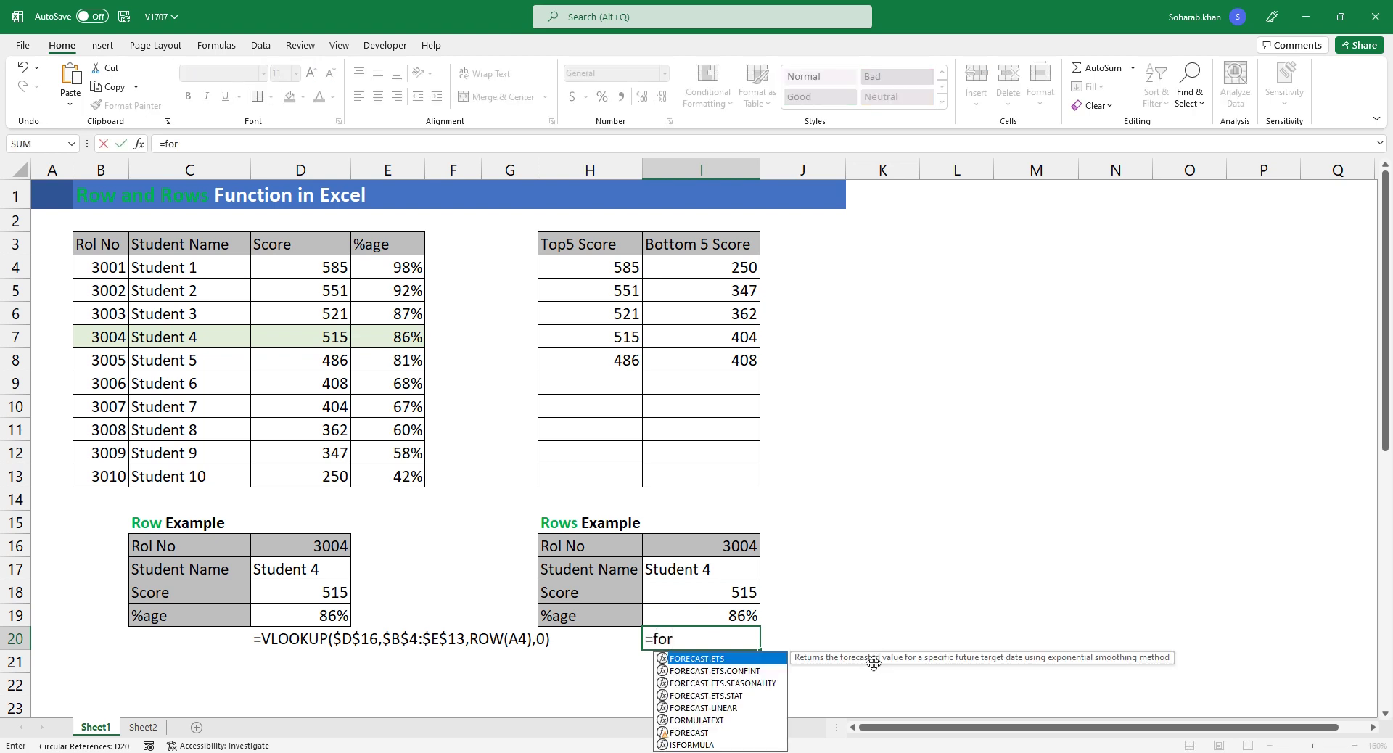
{"action": "type", "text": "mul"}
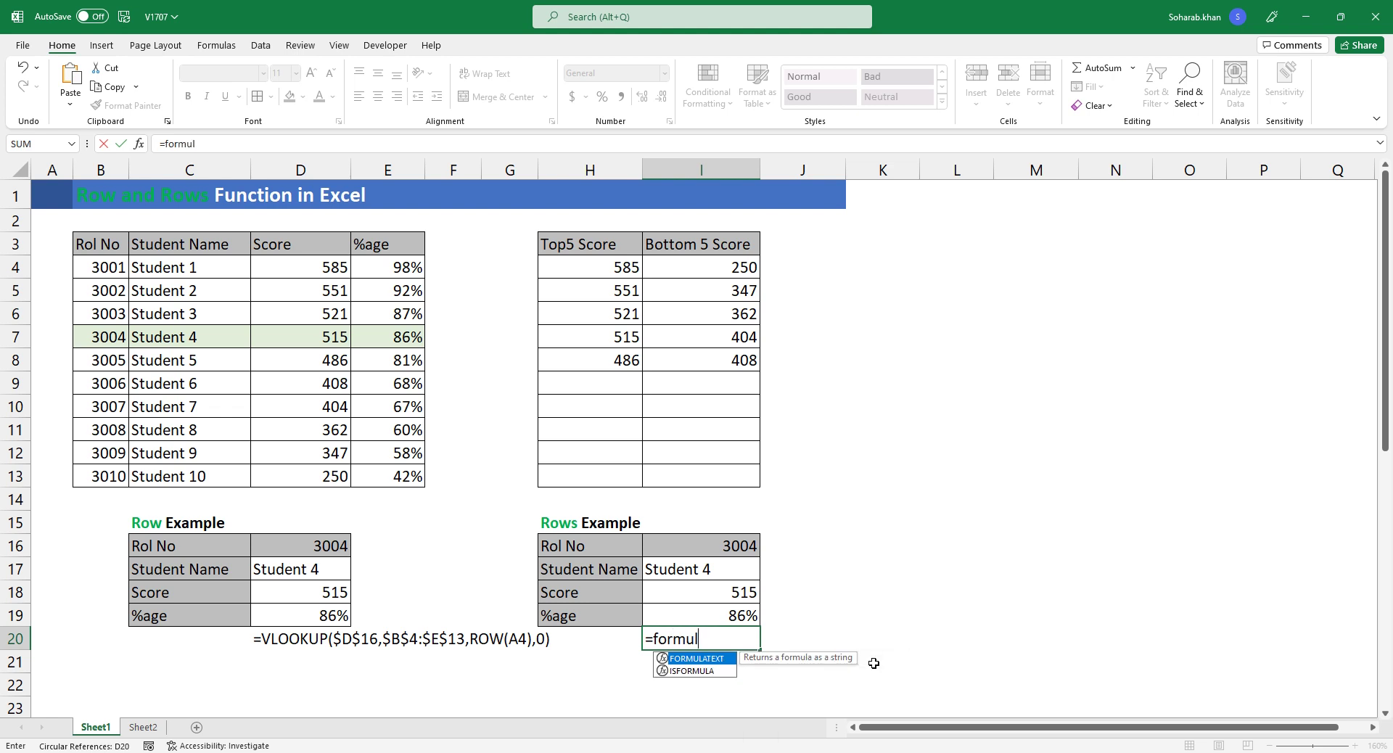
{"action": "key", "text": "Tab"}
{"action": "type", "text": "I19"}
{"action": "key", "text": "Return"}
{"action": "key", "text": "Up"}
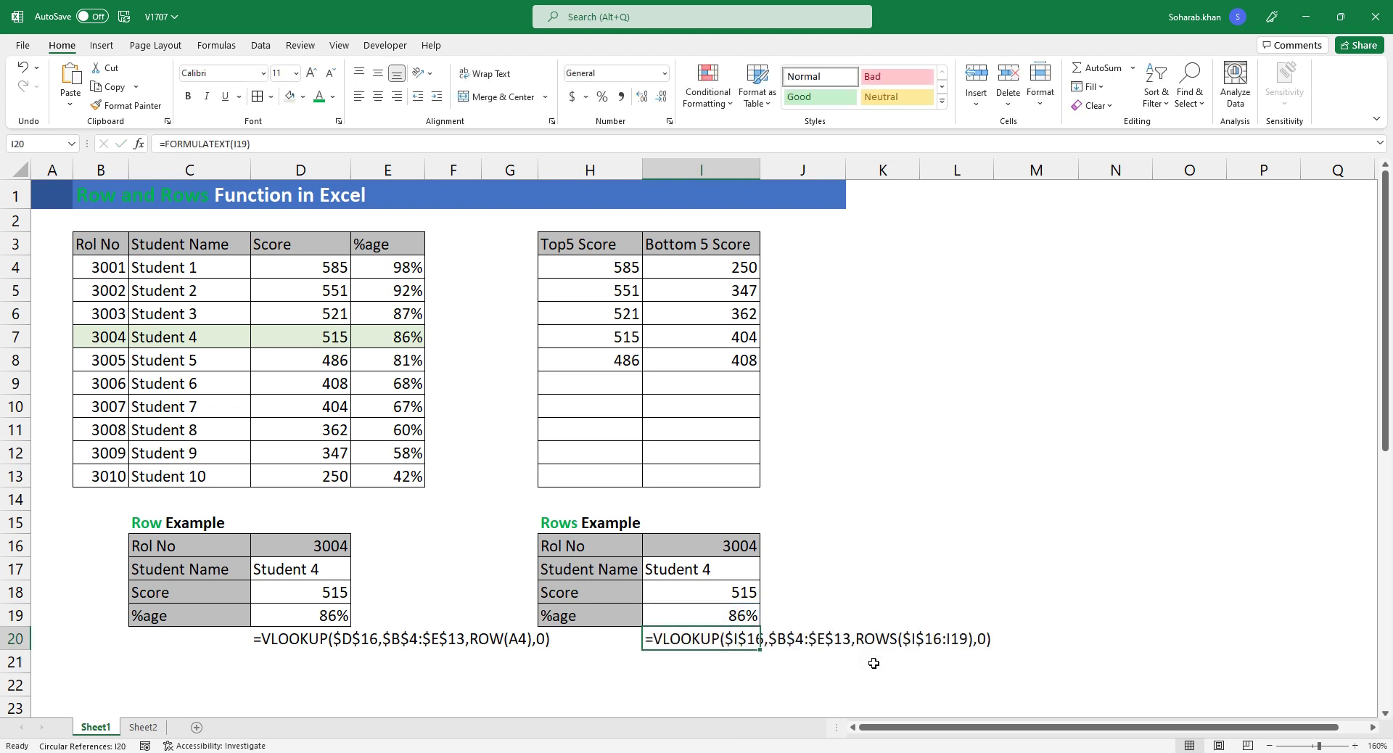